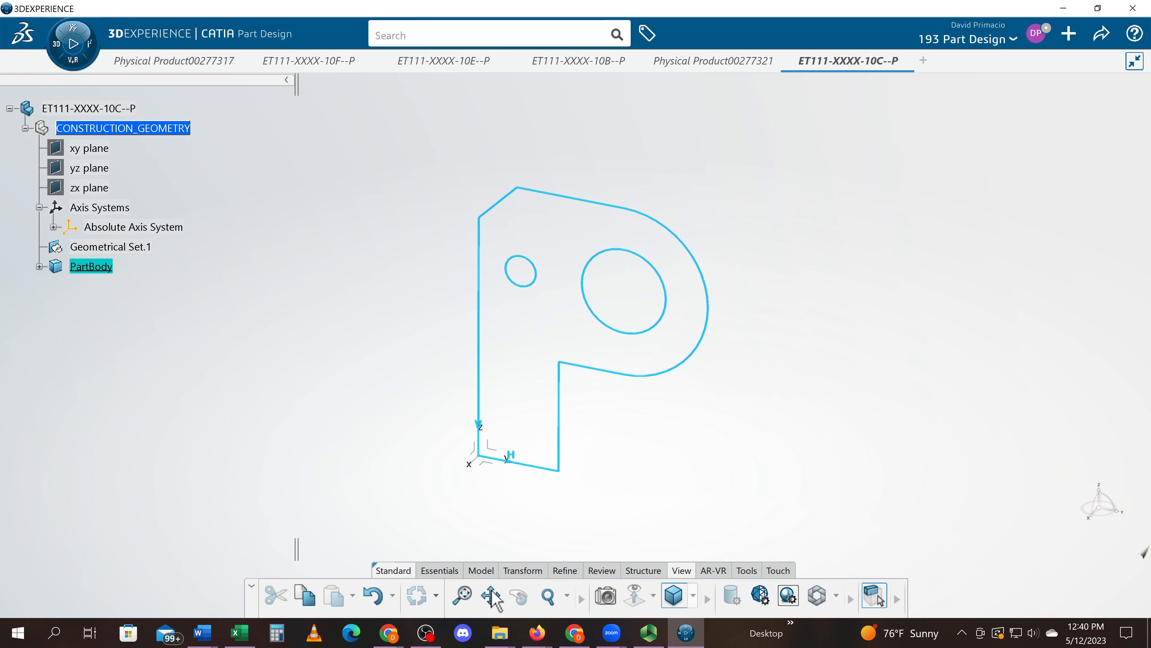
Step: Start a Pad feature for the P-shaped profile and expand PartBody in the tree
left_click(480, 570)
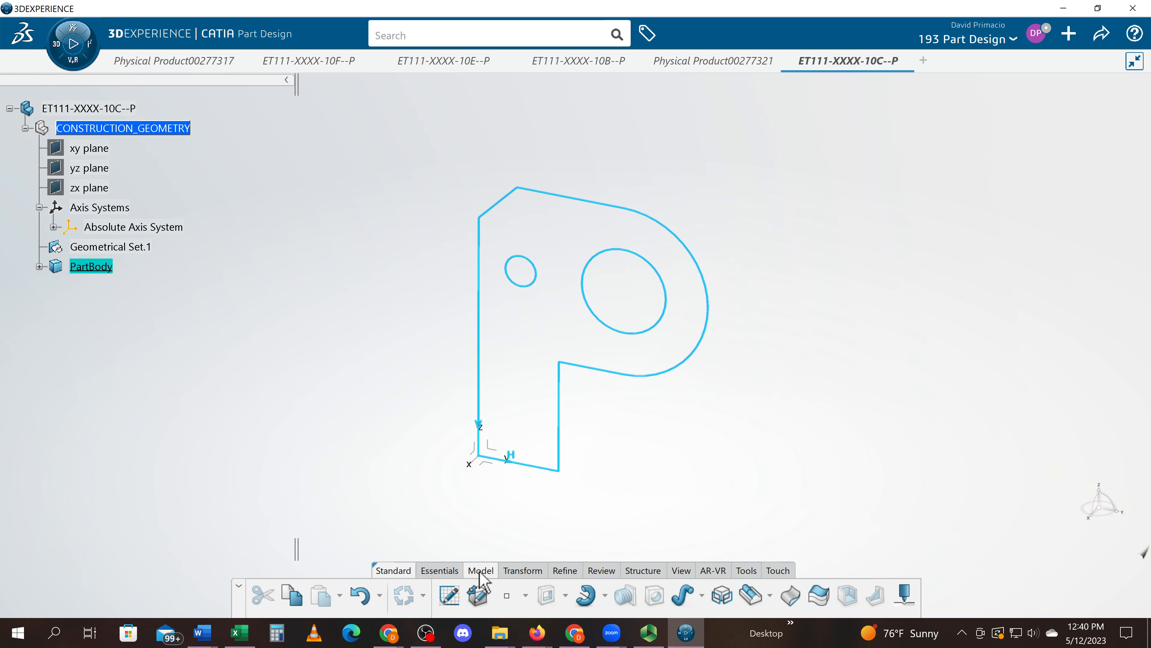
left_click(566, 596)
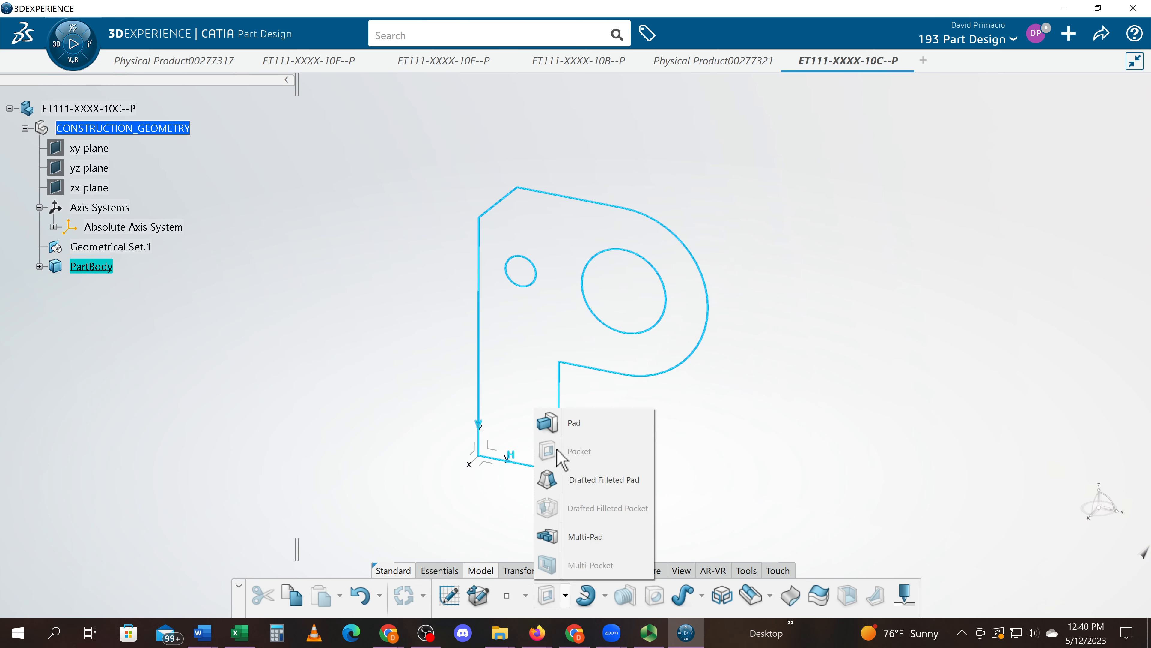
left_click(562, 435)
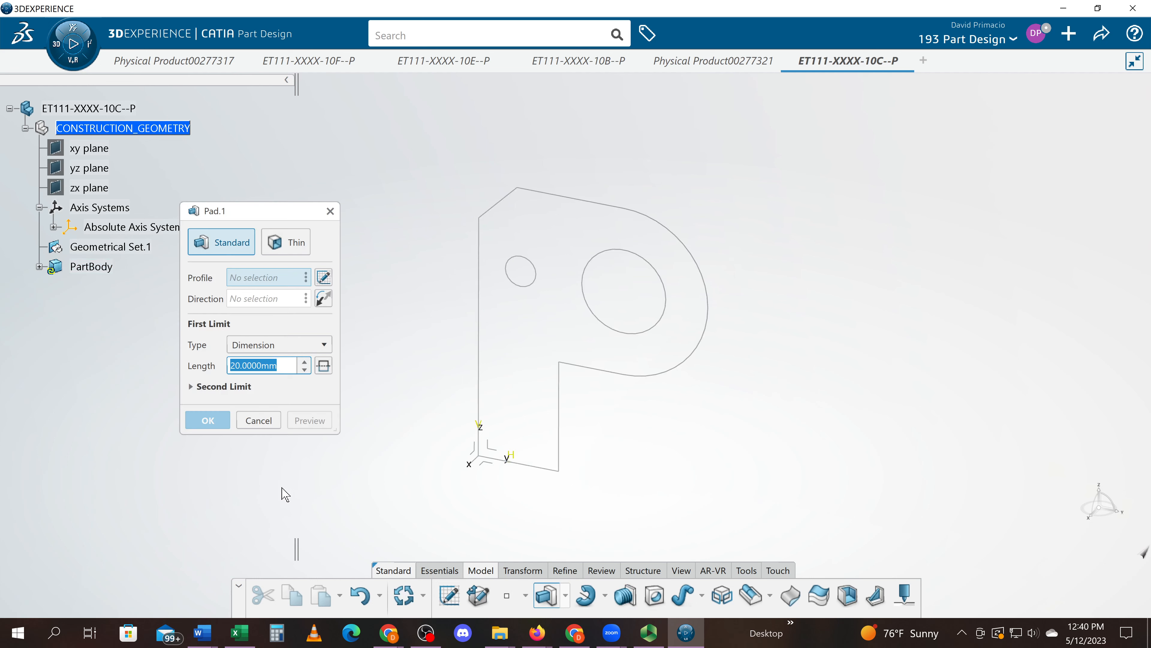
left_click(39, 266)
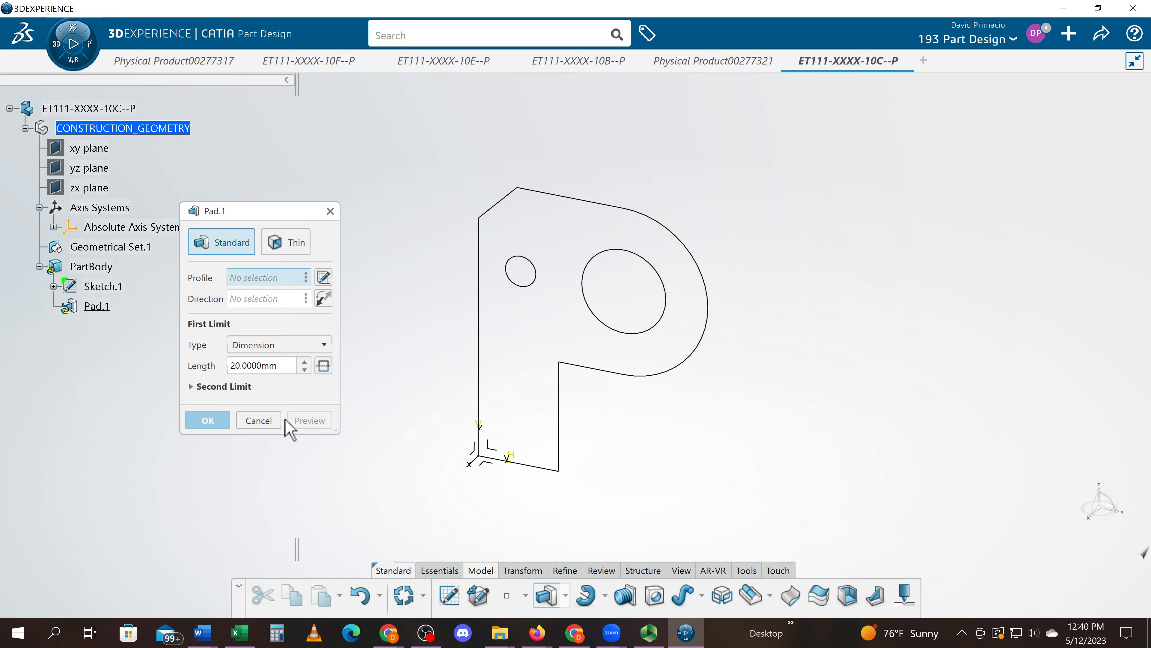
Step: Switch to the ET100_10B___10C_SOLN drawing PDF and check the P-shaped part's overall depth in the side view
key("alt+Tab")
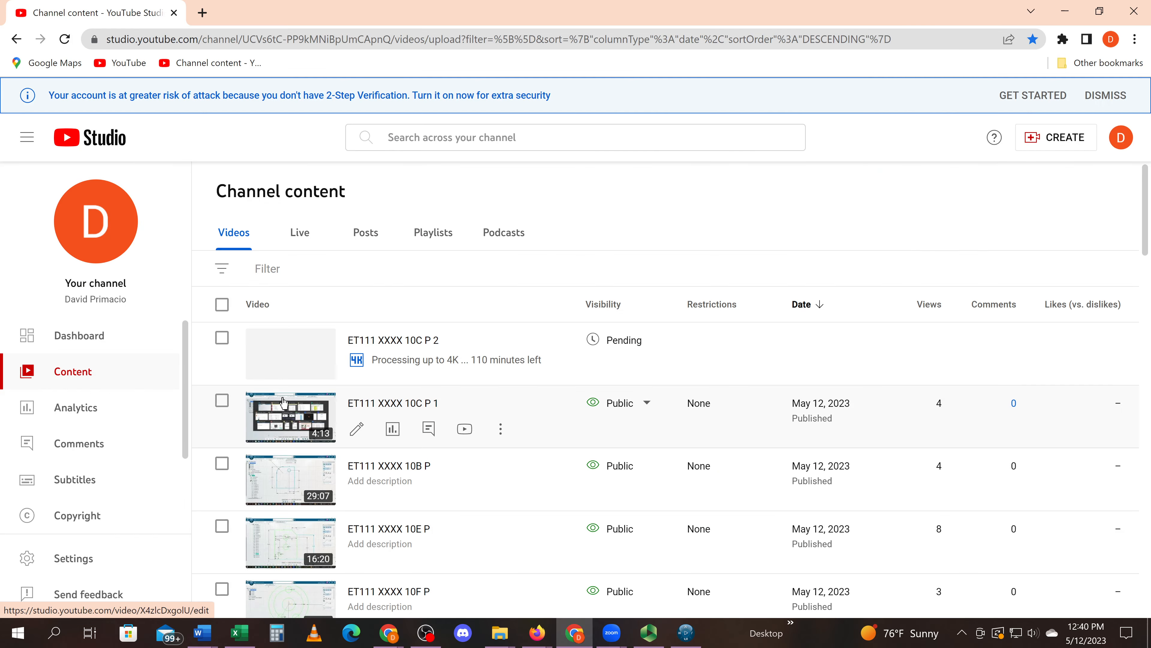
key("alt+Tab")
key("alt+Tab")
key("alt+Tab")
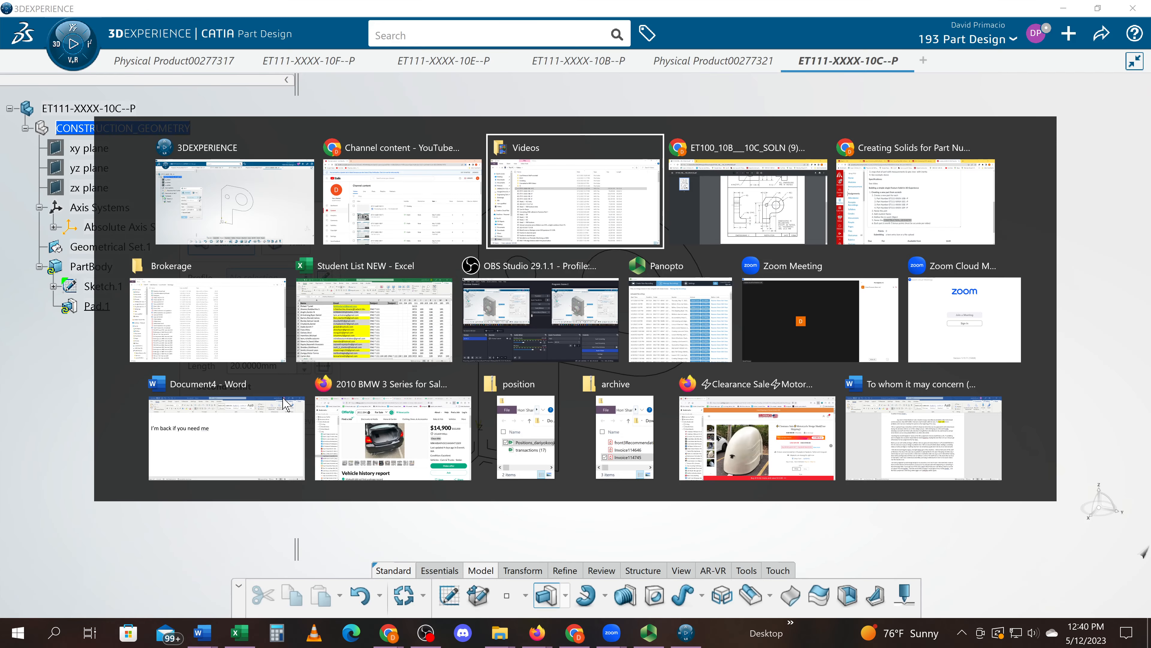
key("alt+Tab")
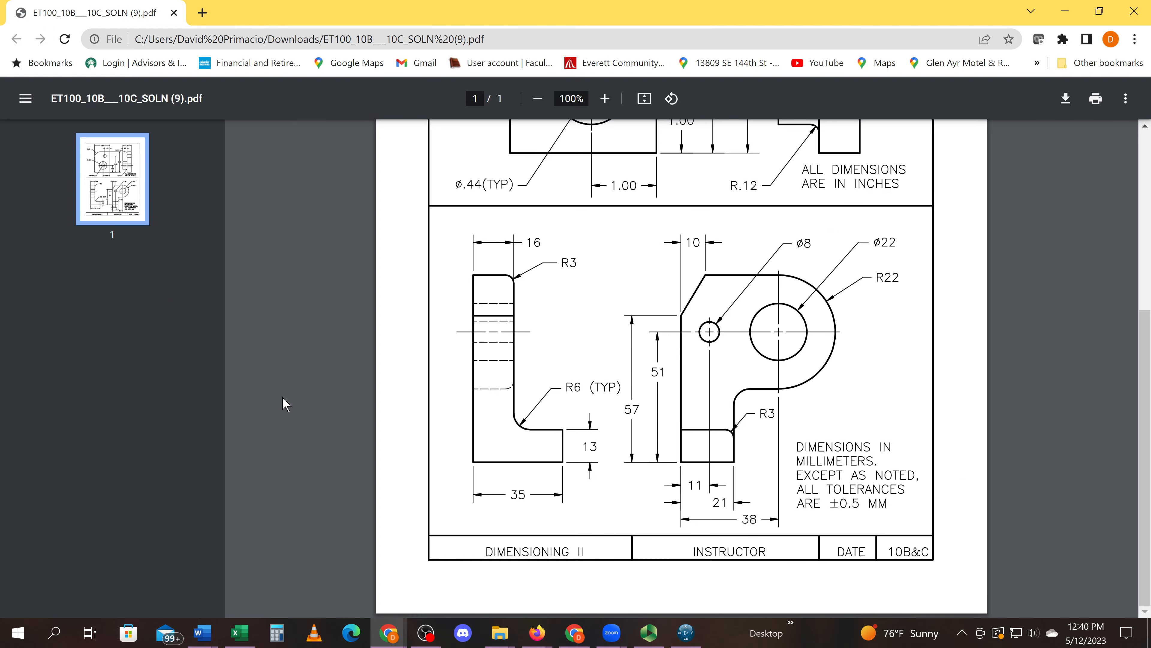
key("alt+Tab")
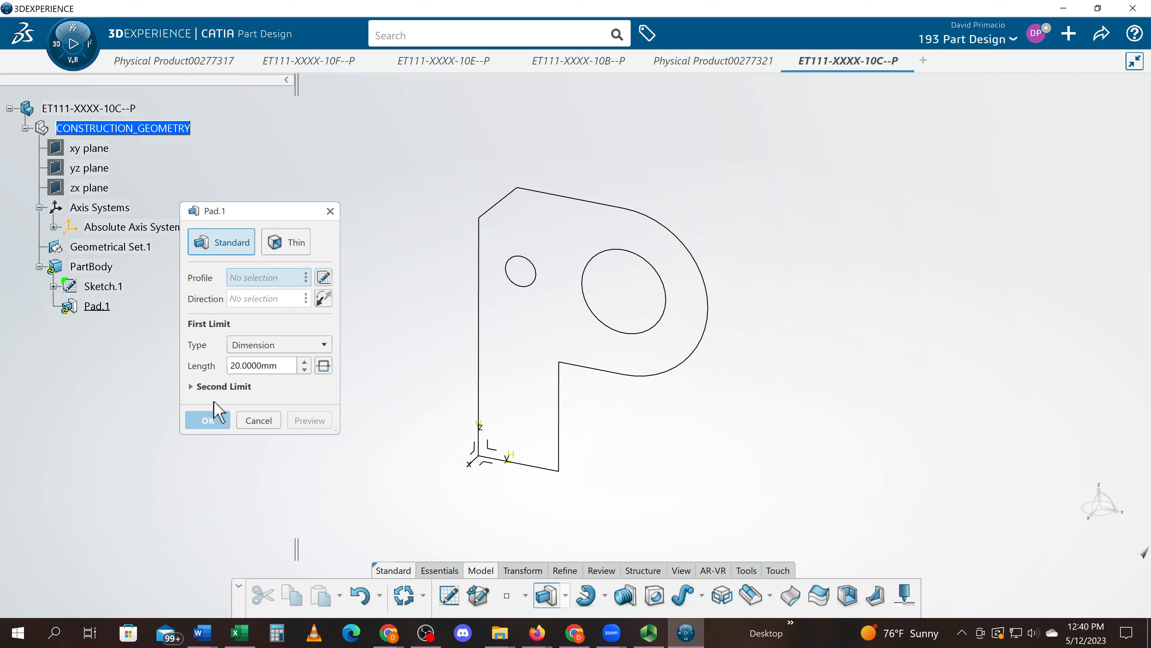
Step: Extrude the P-shaped sketch 35 mm as a pad, with the default extrusion direction reversed
double_click(234, 366)
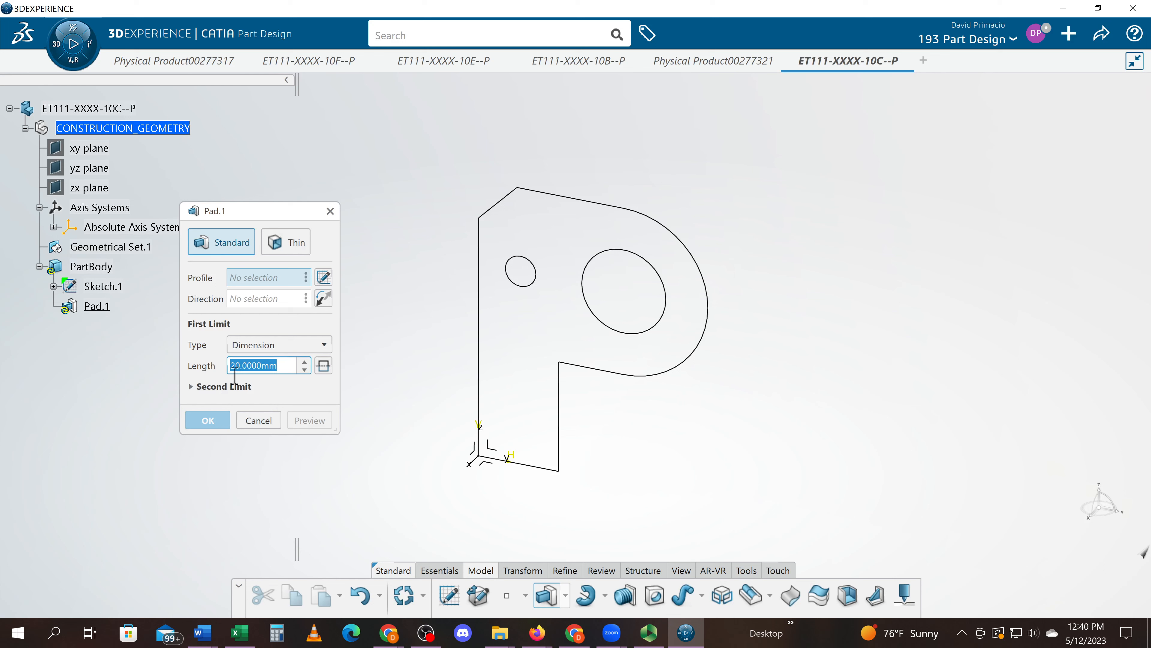
type("35")
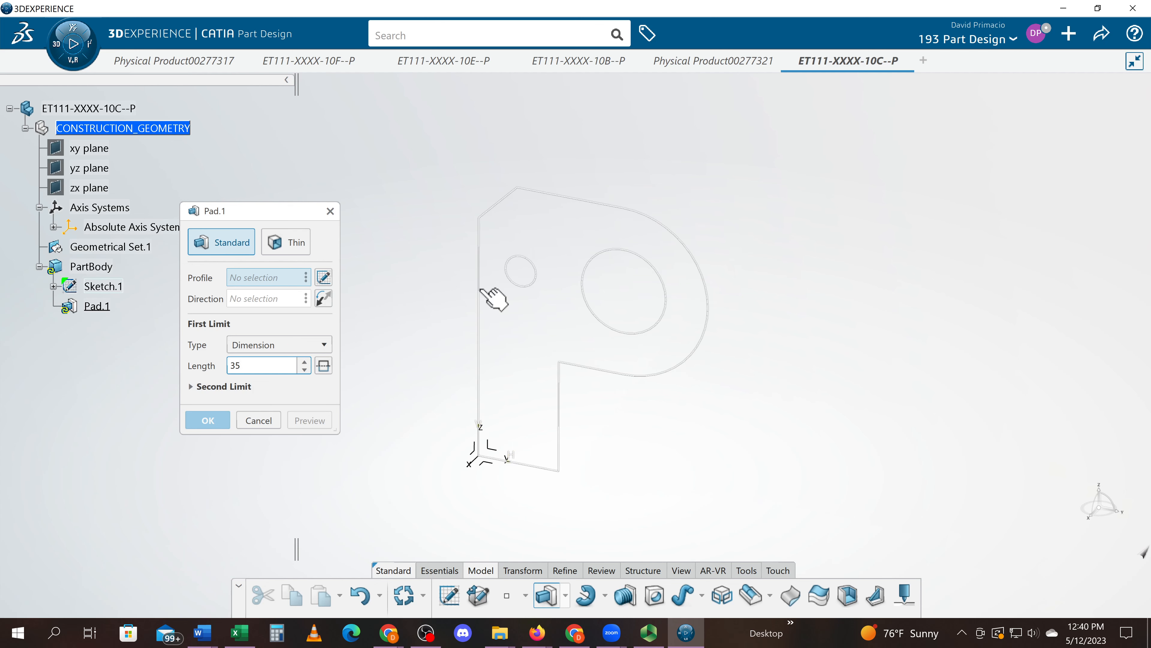
left_click(494, 298)
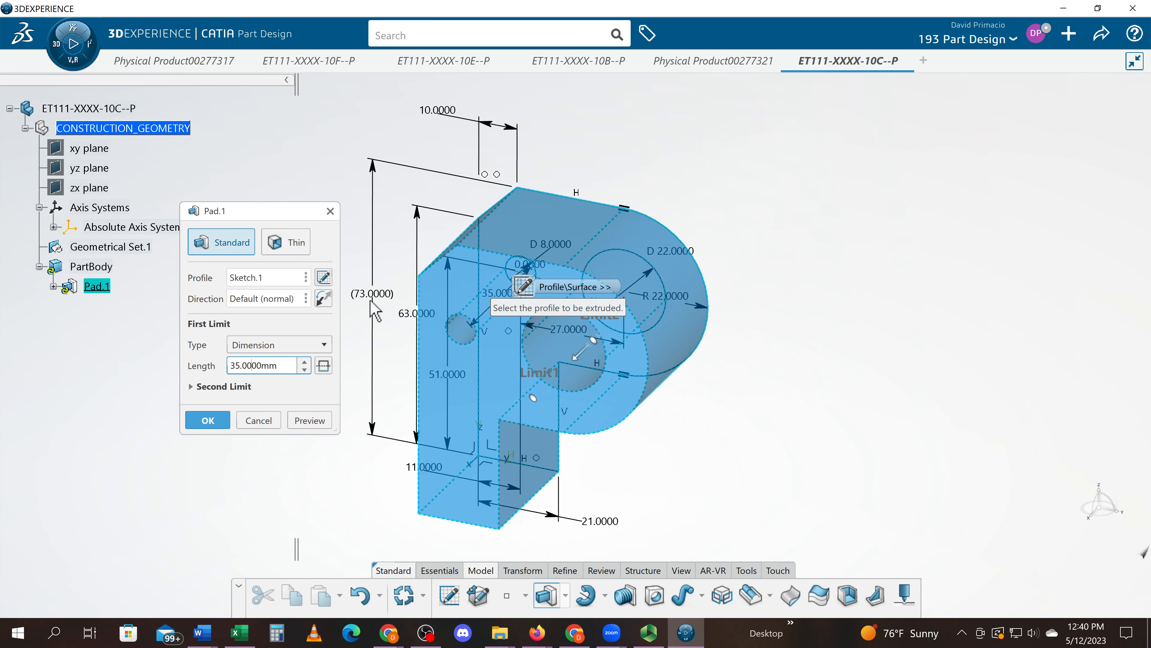
left_click(323, 298)
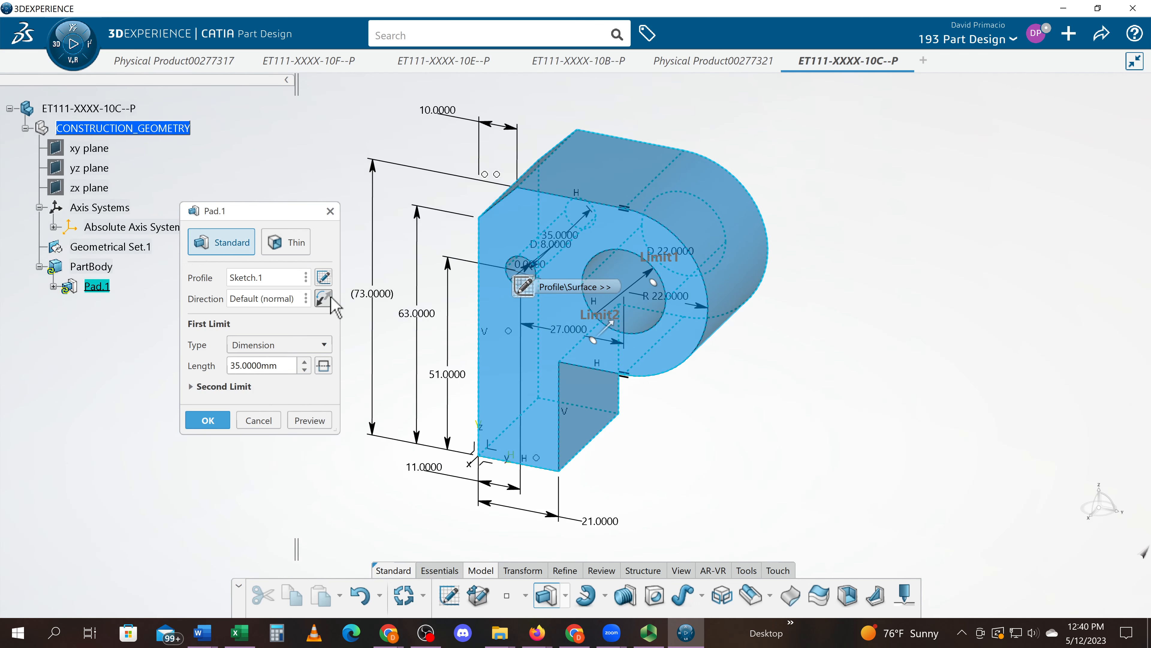
left_click(208, 421)
left_click(411, 497)
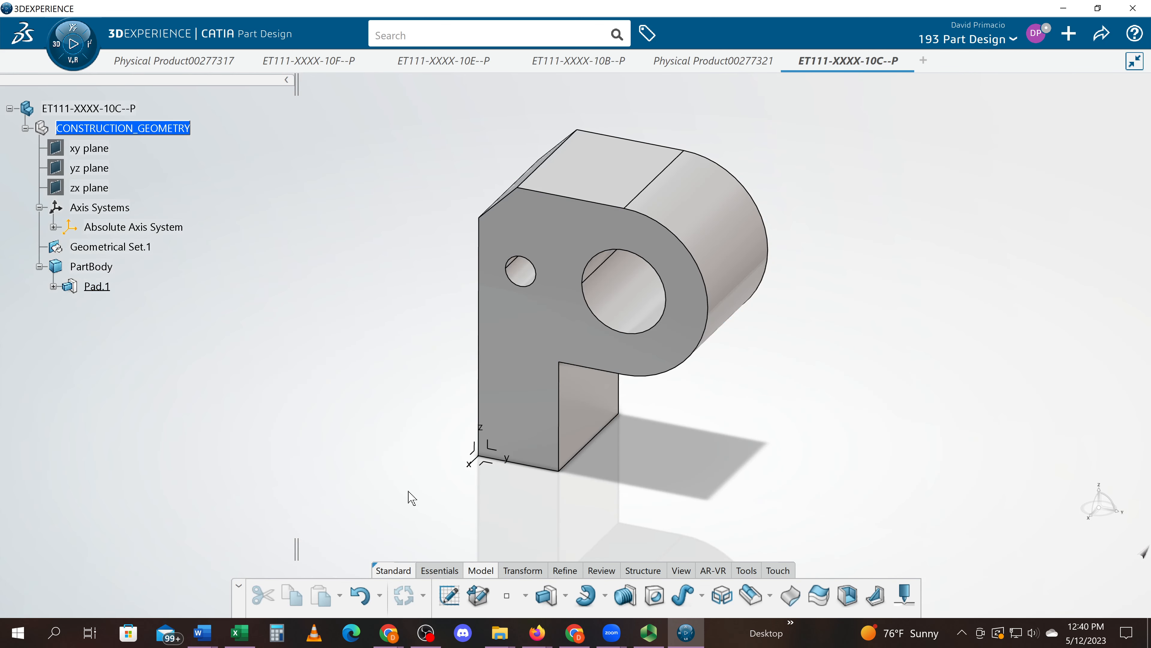
Step: Create a positioned sketch on the block's flat side face, supported by its bottom edge and front vertical edge
left_click(445, 599)
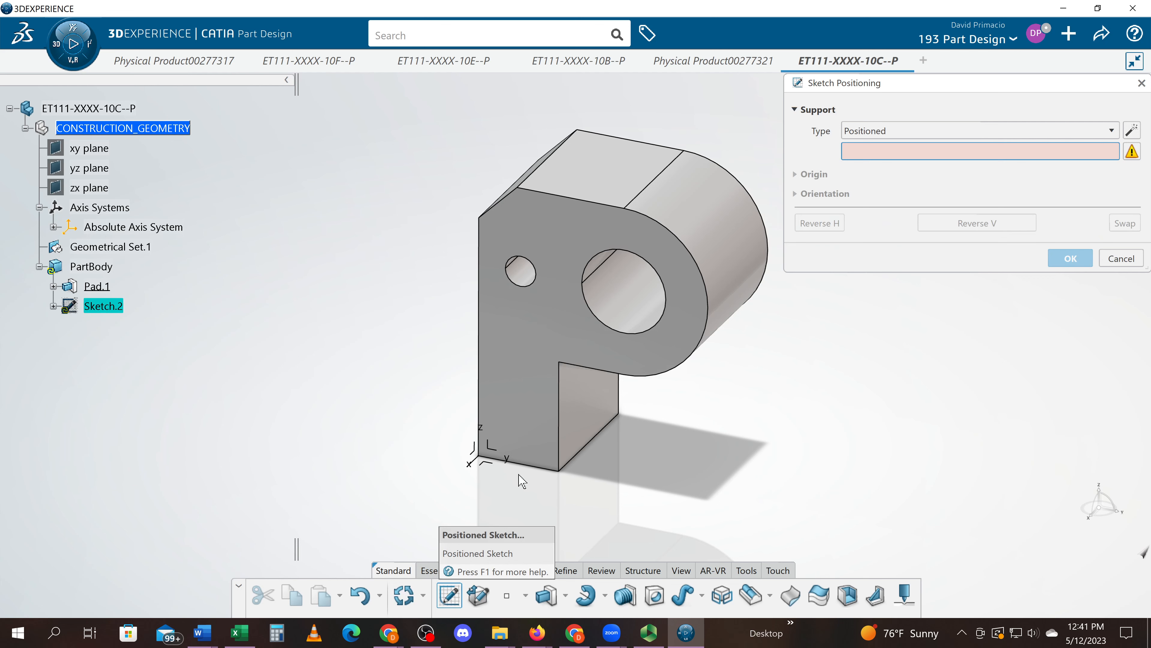
middle_click_drag(629, 463, 657, 450)
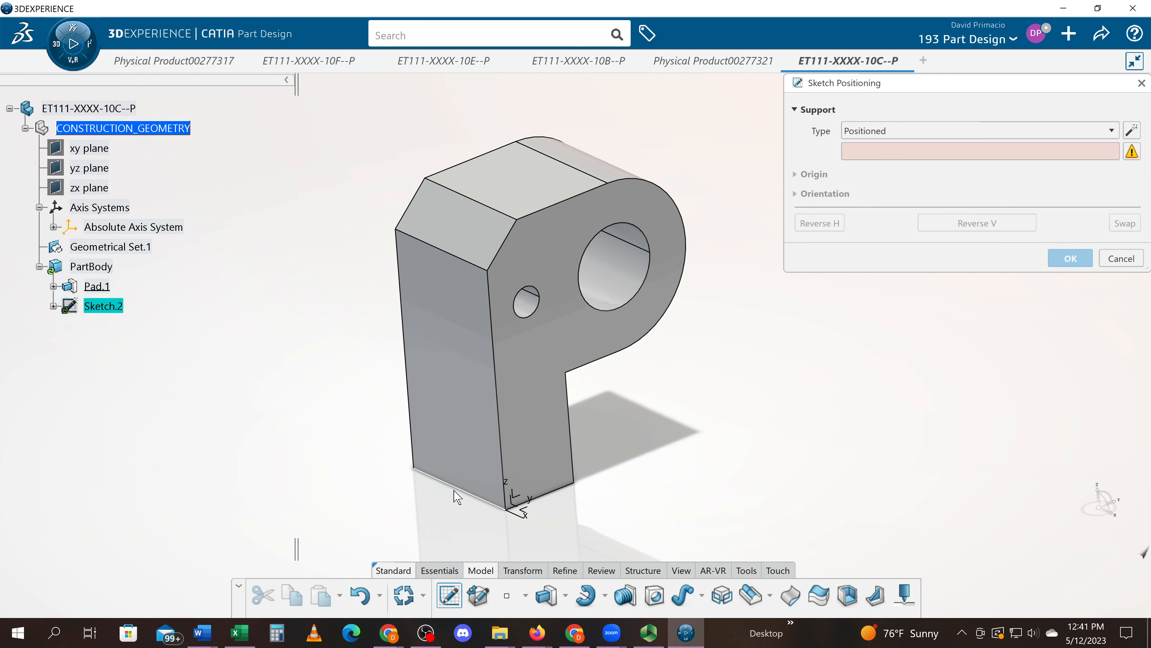
left_click(455, 496)
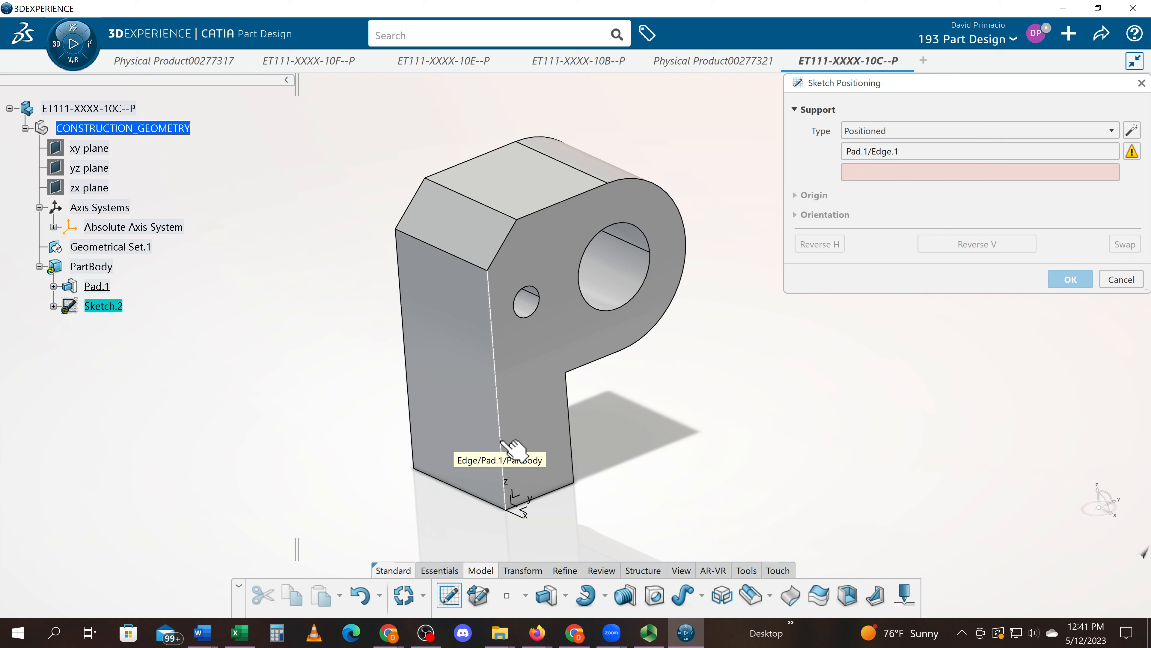
left_click(503, 442)
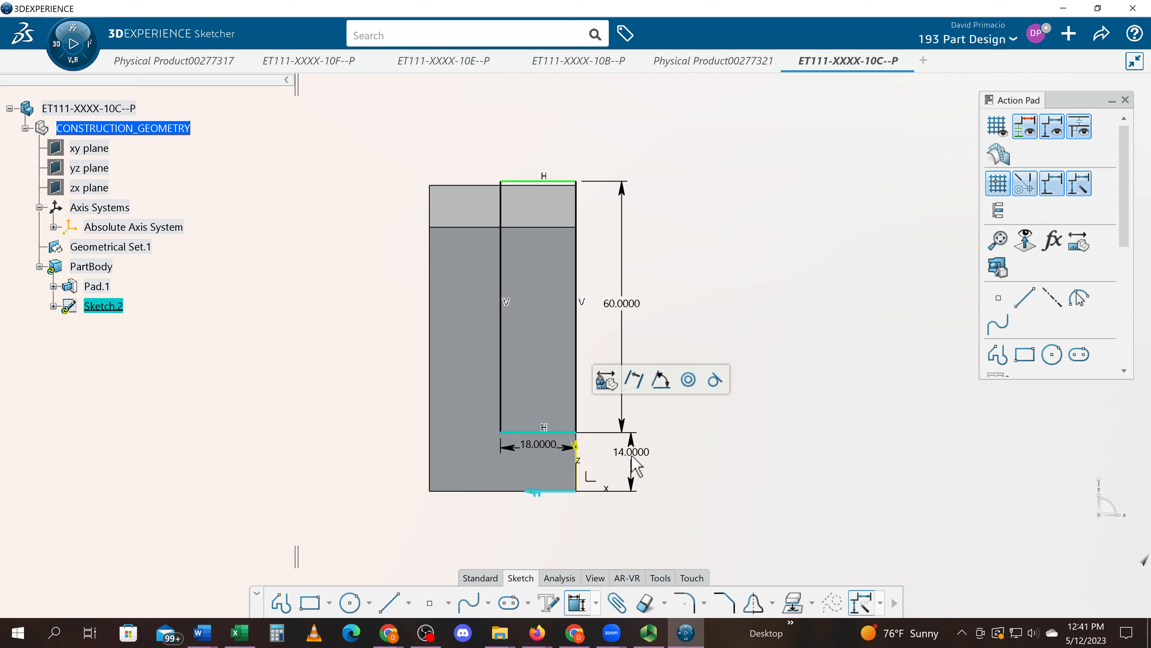
Step: Following the drawing PDF, set the rectangle's offset from the bottom edge to 13 mm and constrain its outer vertical line to the front face
key("alt+Tab")
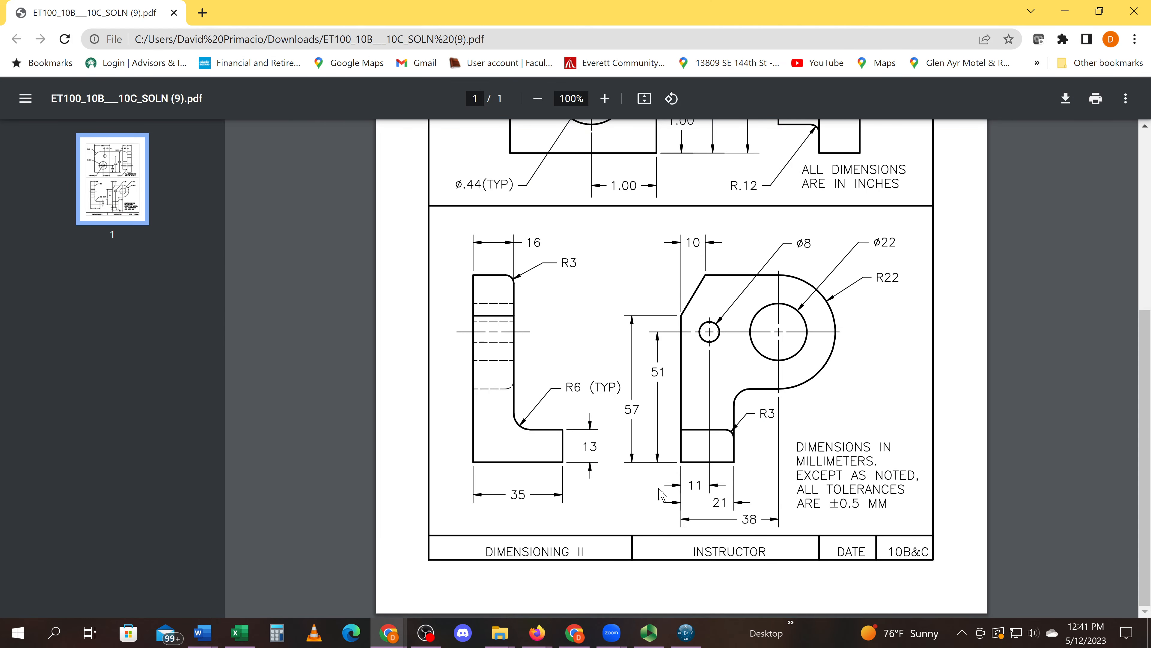
key("alt+Tab")
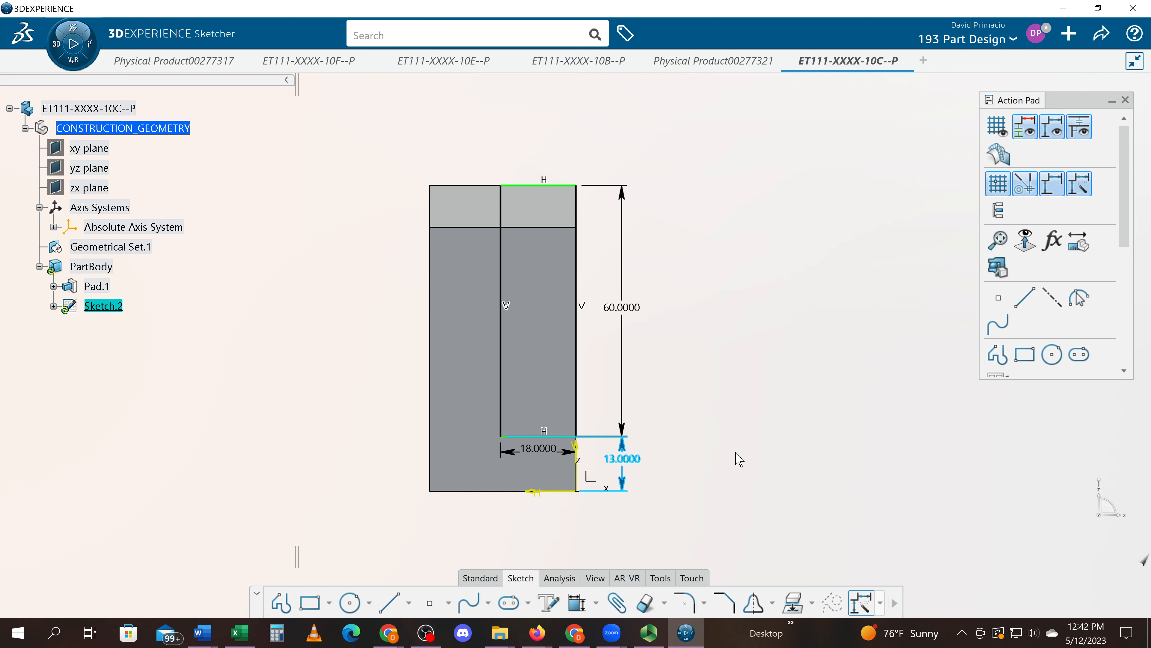
middle_click_drag(735, 453, 584, 368)
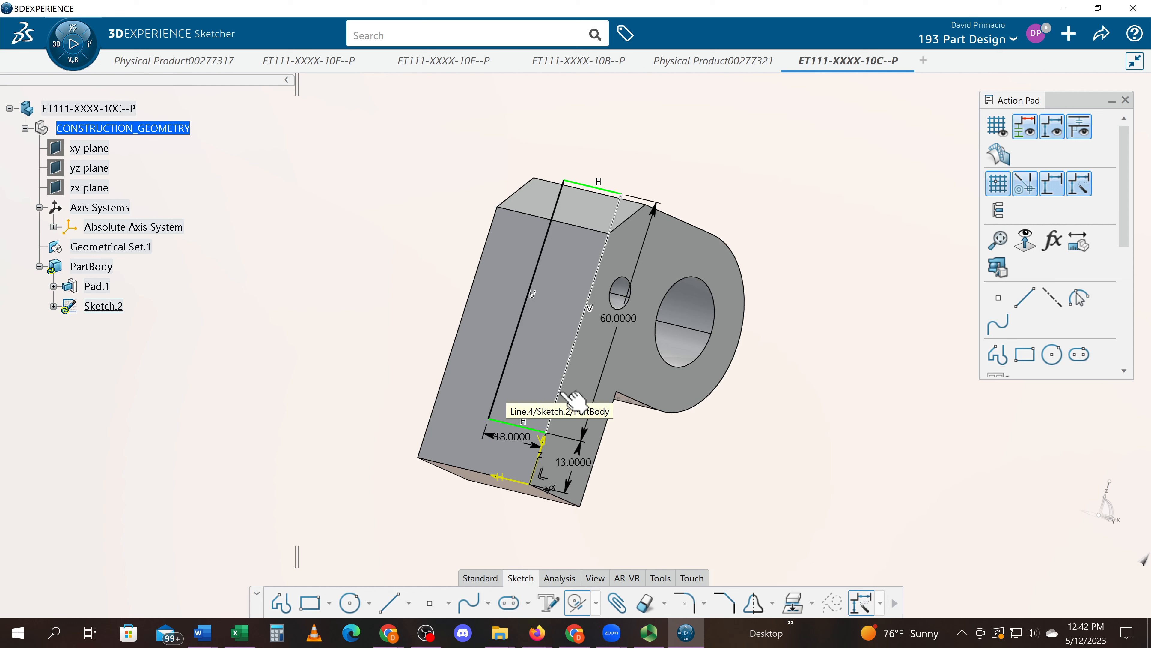
left_click(563, 393)
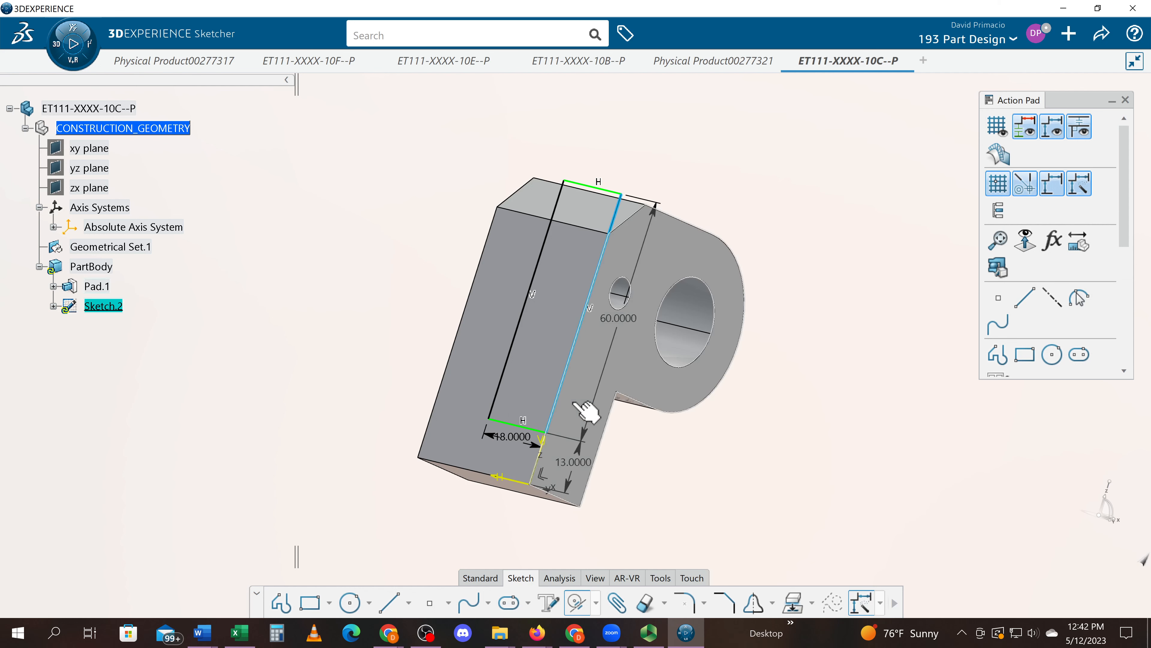
left_click(584, 408)
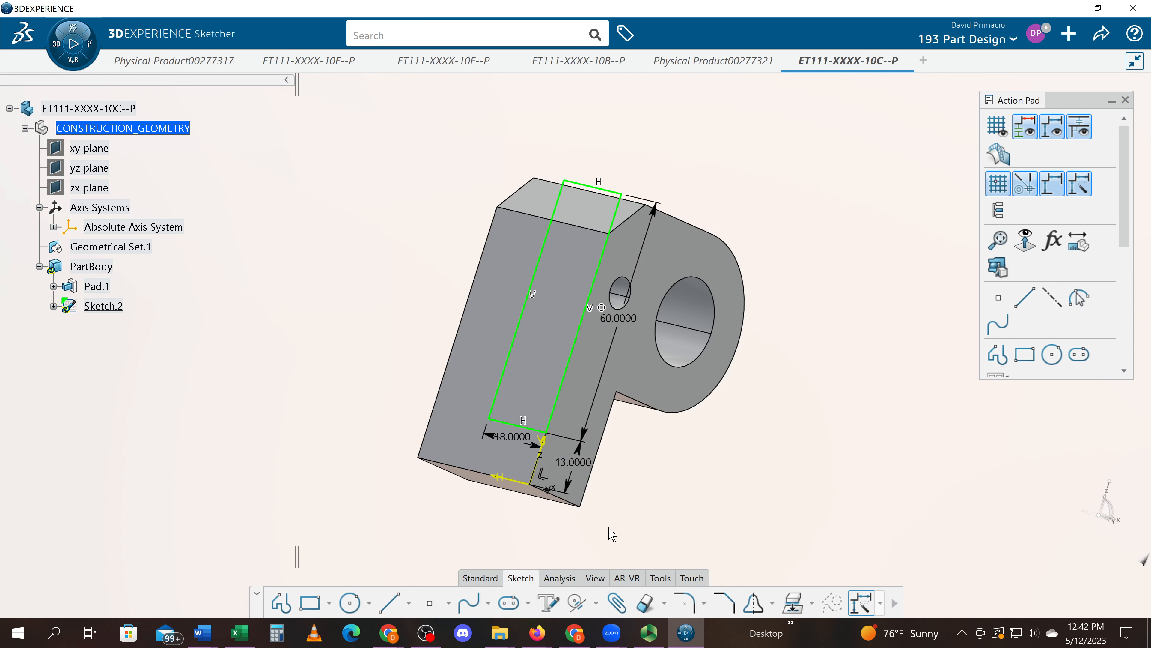
middle_click_drag(589, 508, 646, 573)
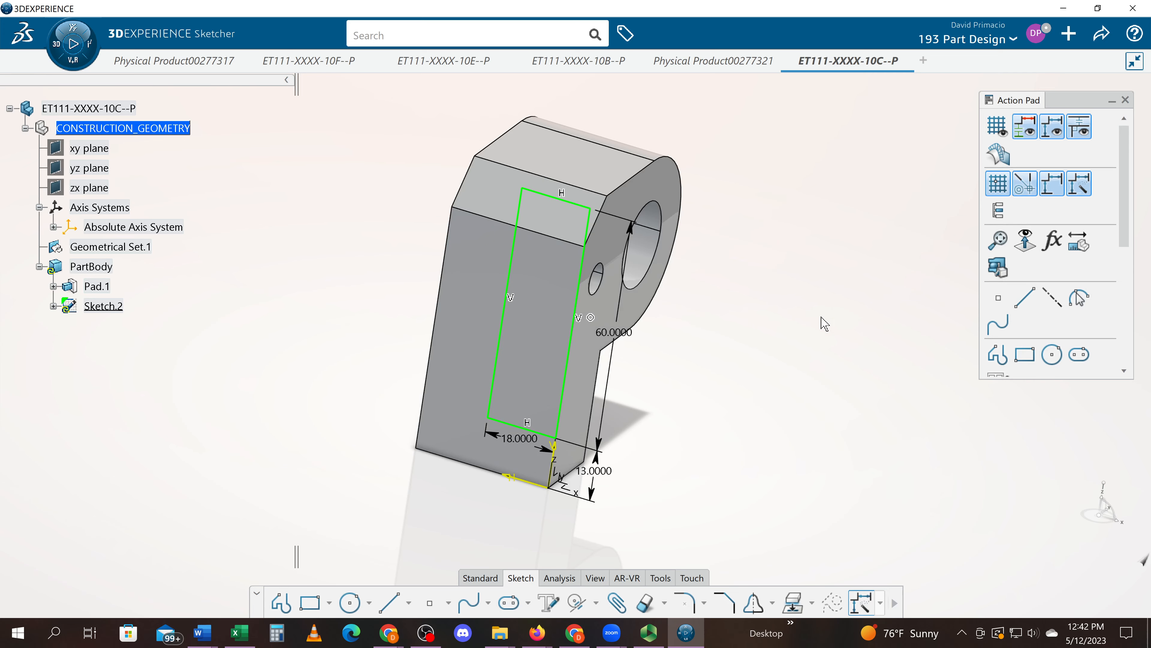
Step: Check the upright's thickness in the drawing PDF, set the rectangle's width to 35-16 mm, and exit the sketch to PartBody
key("alt+Tab")
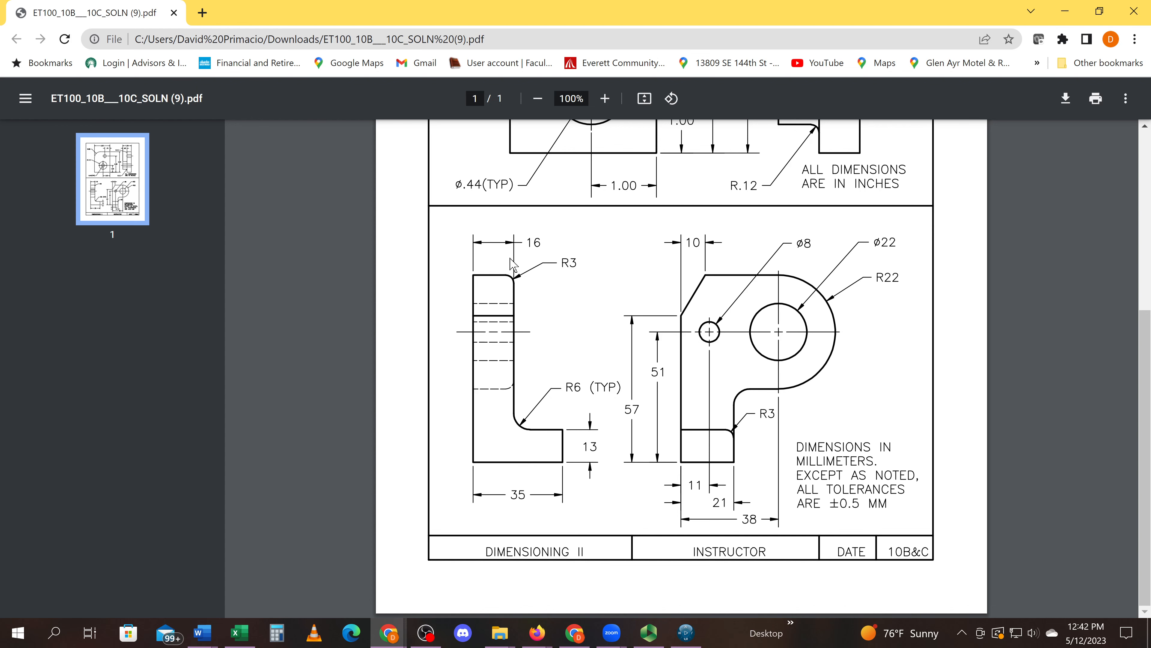
key("alt+Tab")
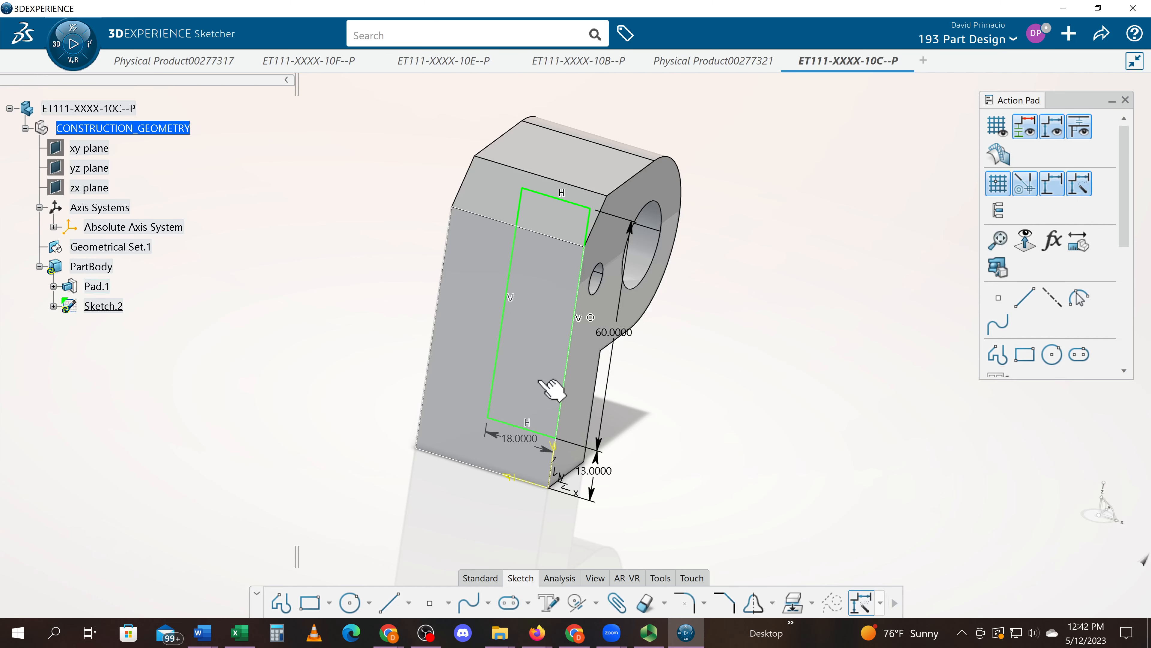
double_click(521, 438)
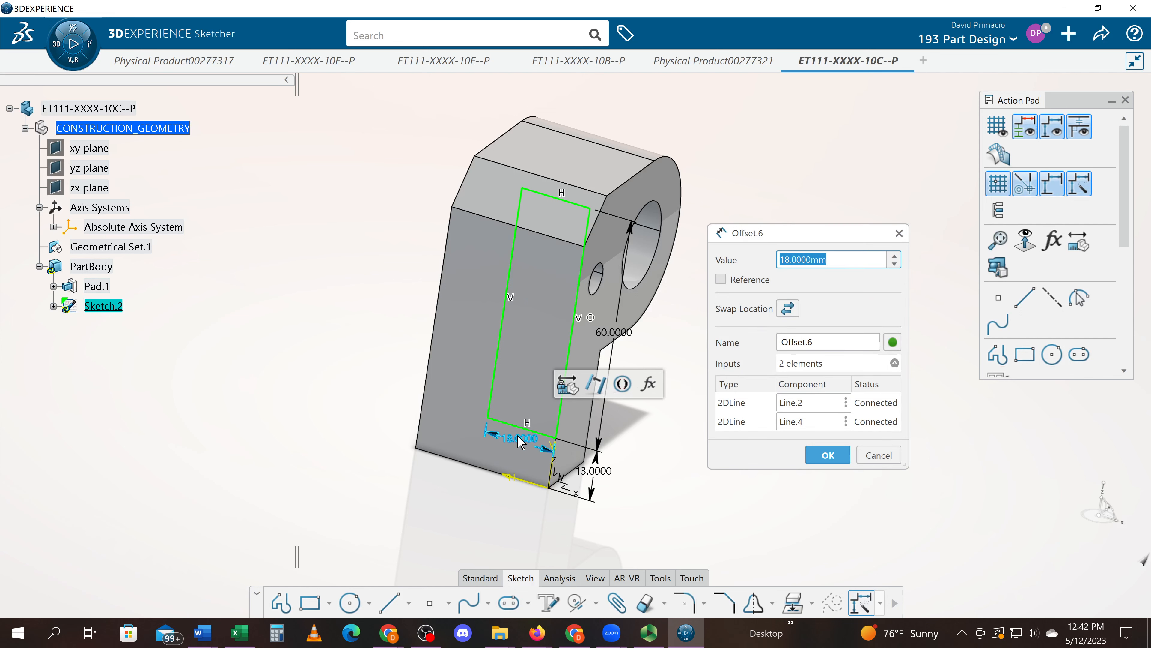
type("35-16")
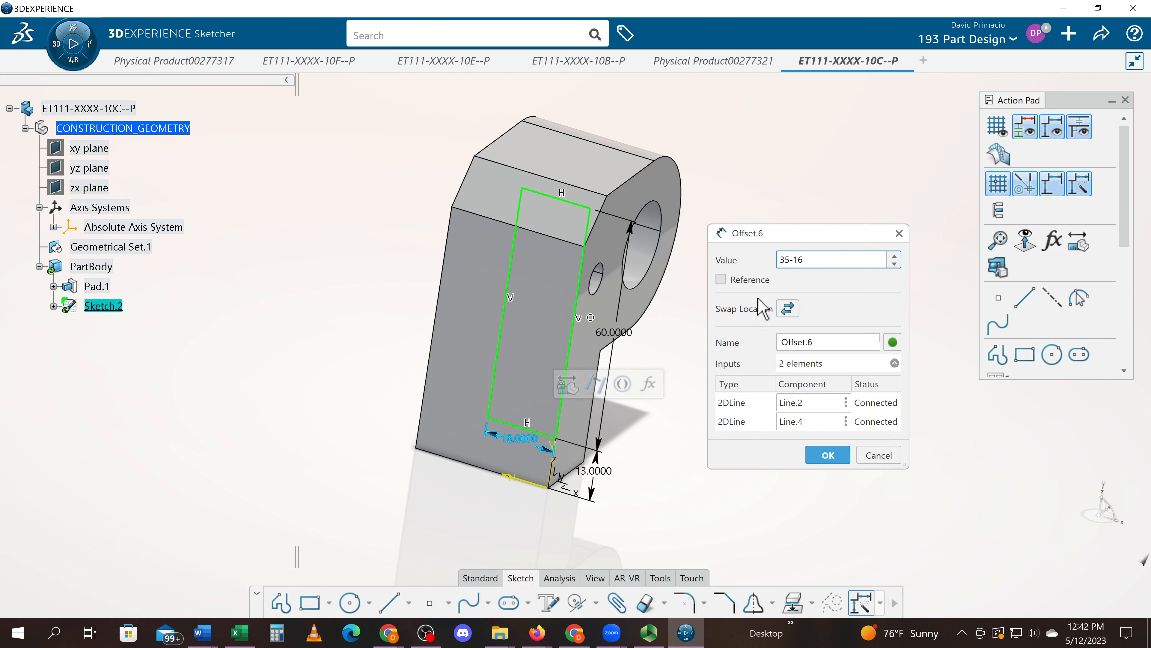
left_click(782, 268)
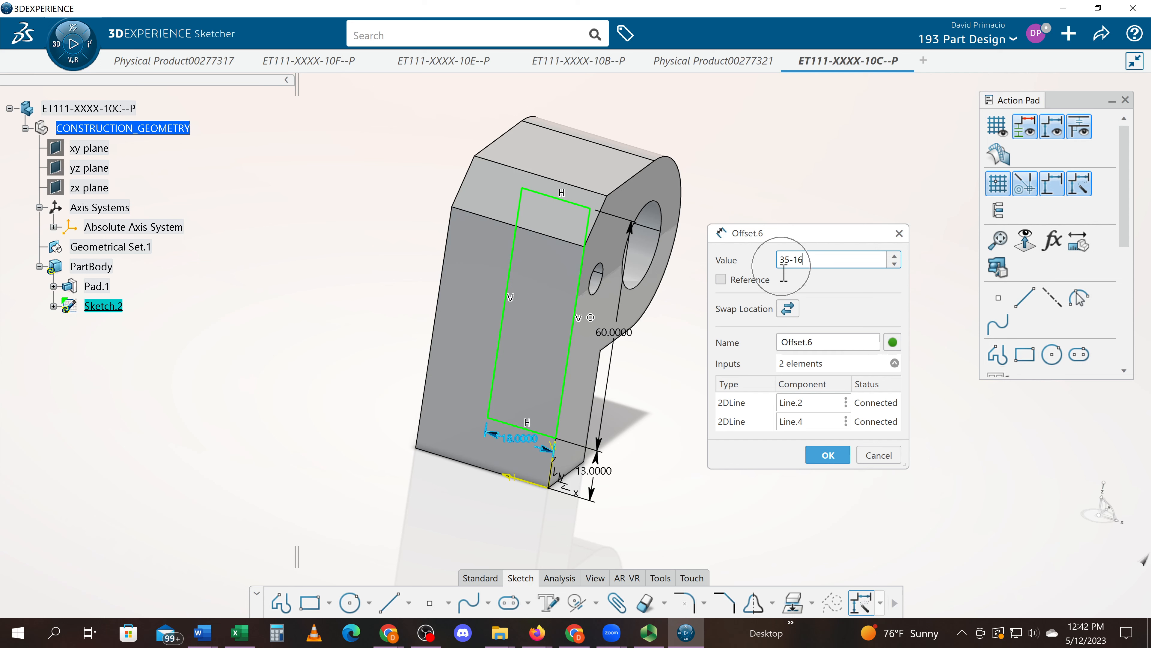
left_click(828, 454)
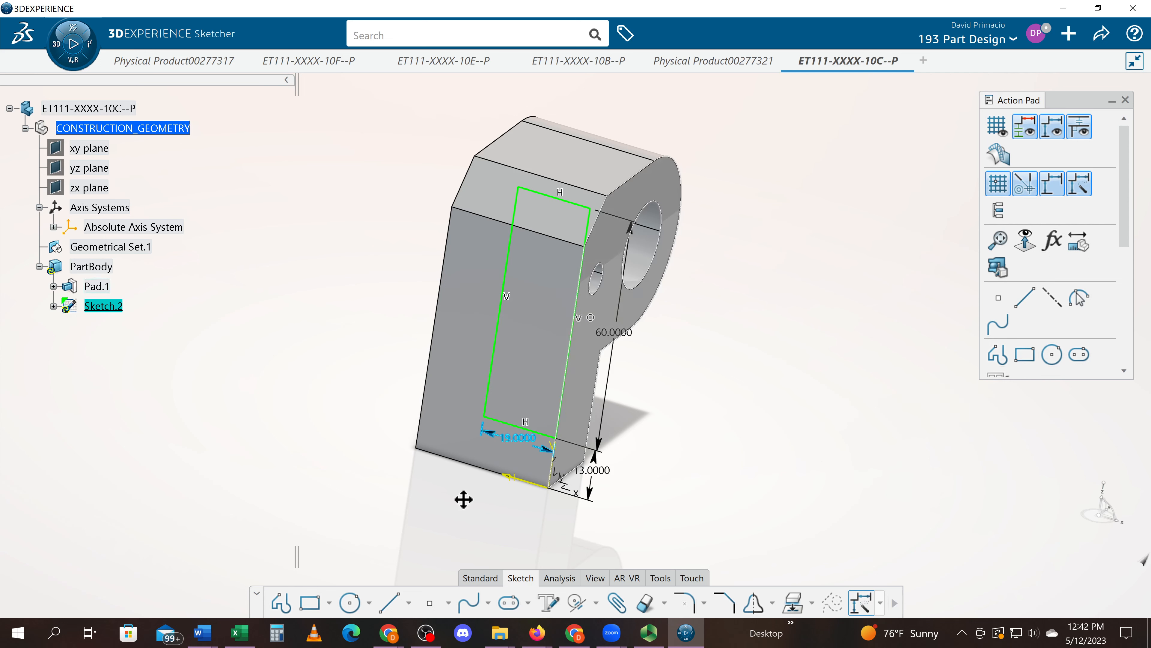
middle_click_drag(599, 475, 598, 477)
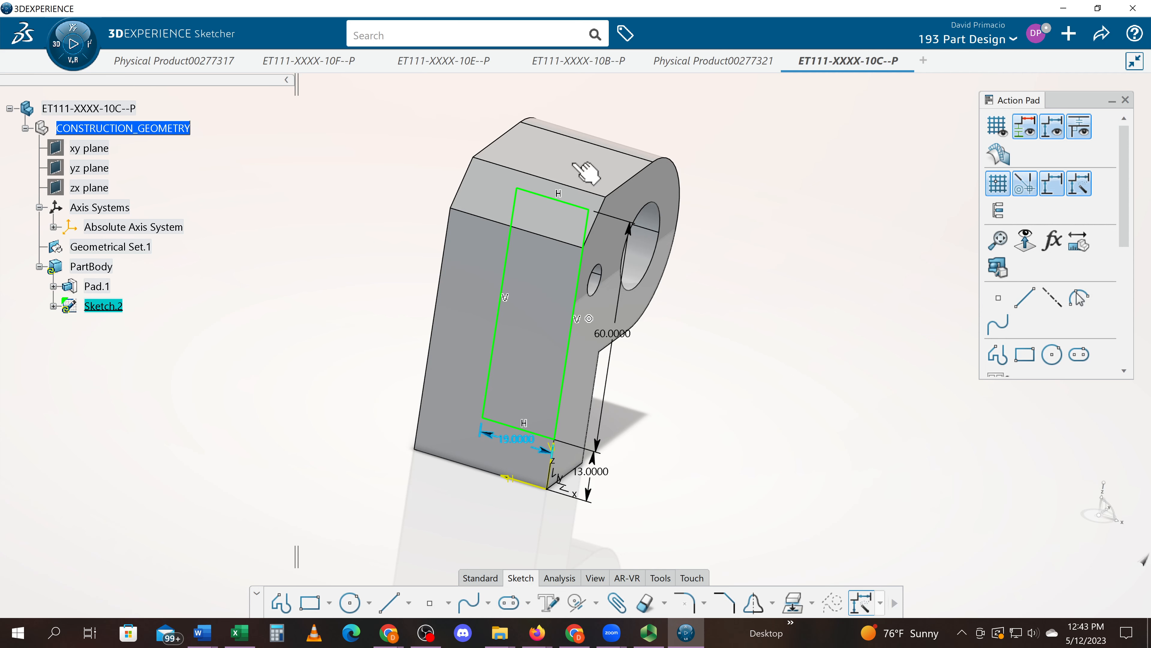
middle_click_drag(573, 163, 574, 164)
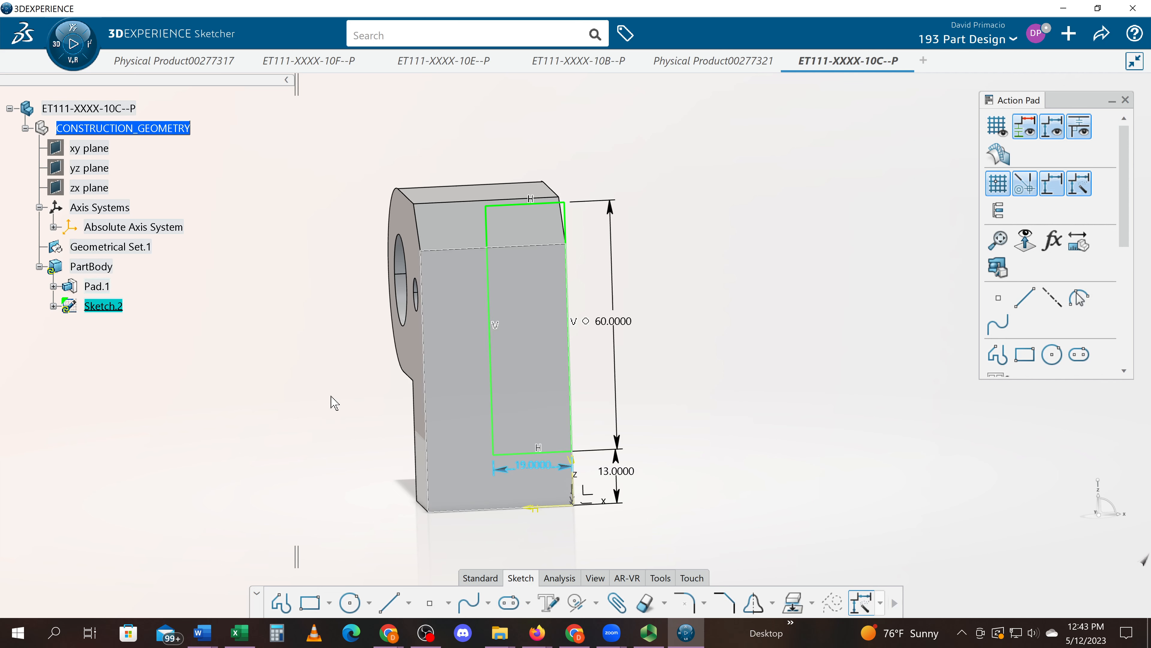
left_click(114, 268)
double_click(114, 268)
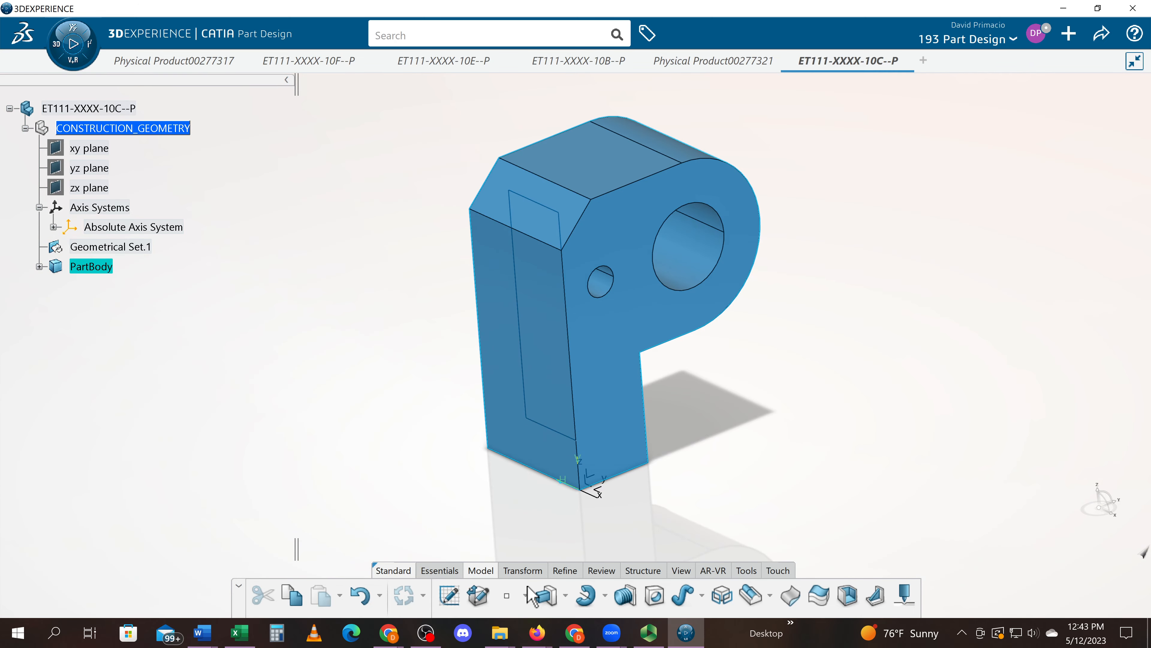
Step: Start a Pocket on the block and use the rectangle sketch, Sketch.2, as its profile
left_click(566, 595)
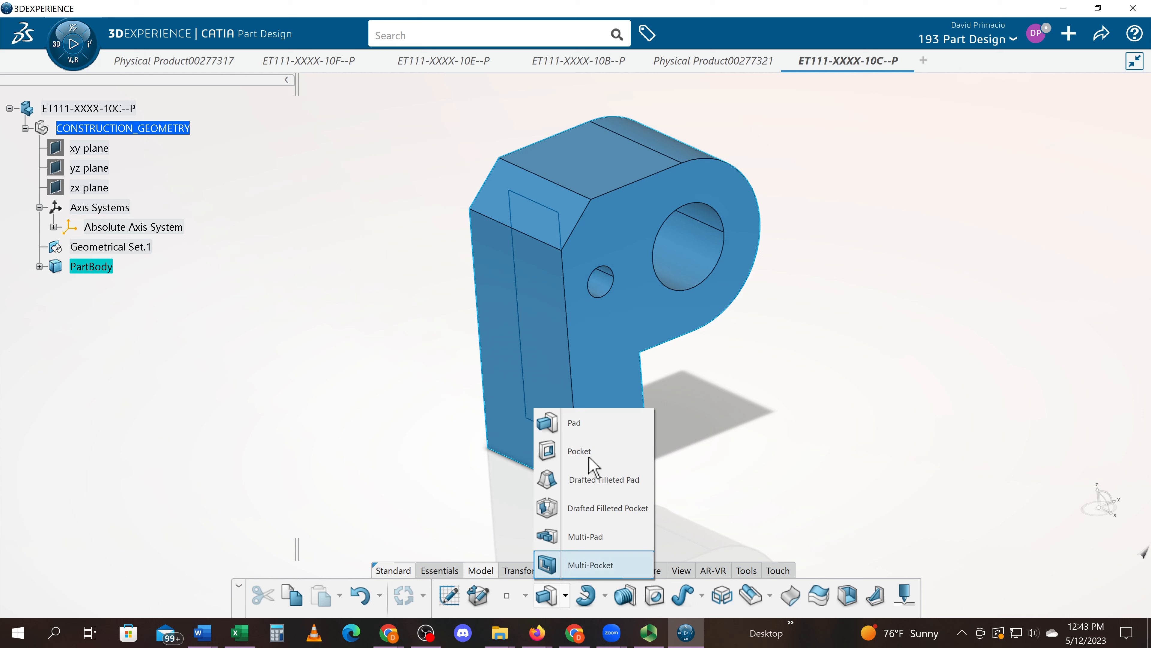
left_click(581, 453)
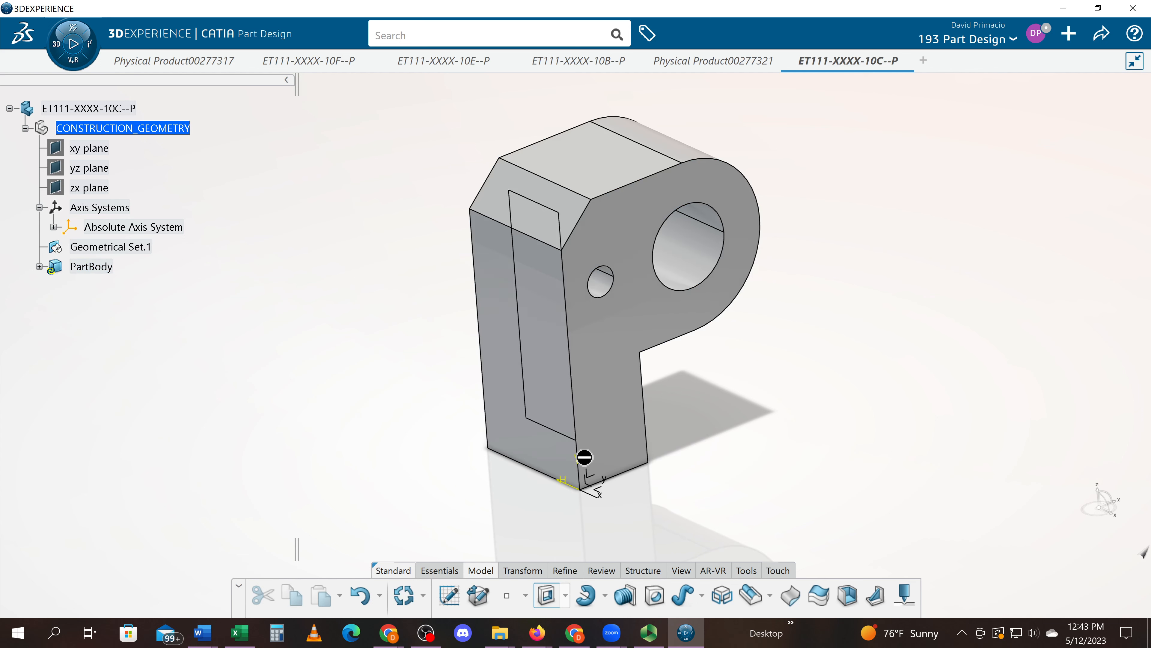
left_click(540, 421)
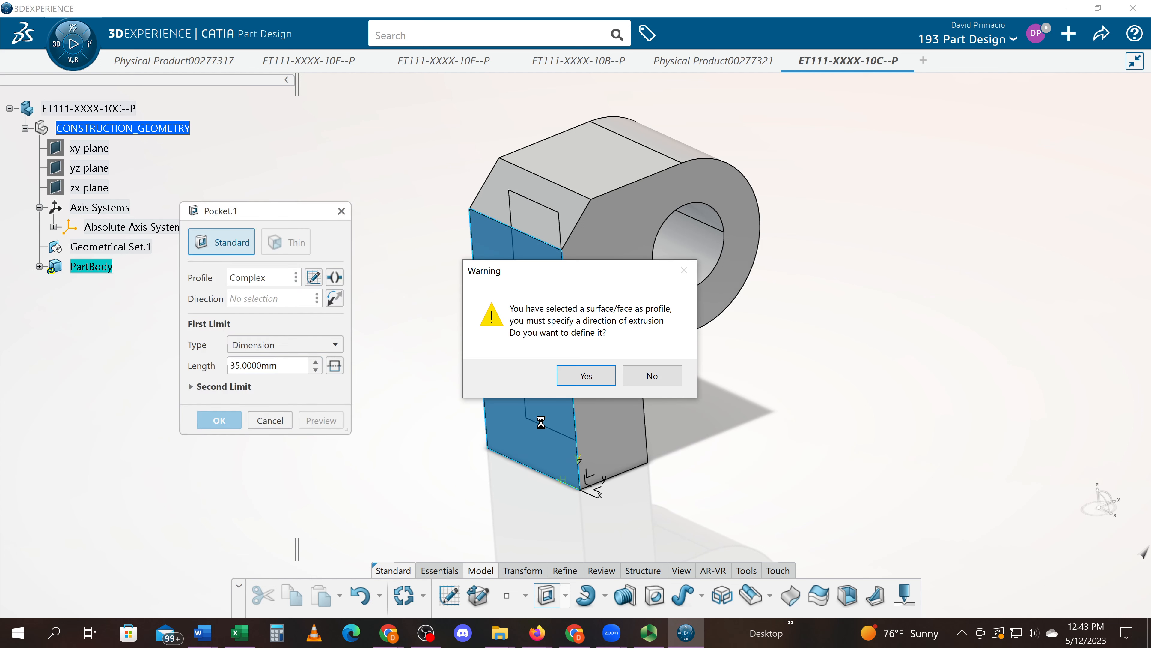
left_click(651, 377)
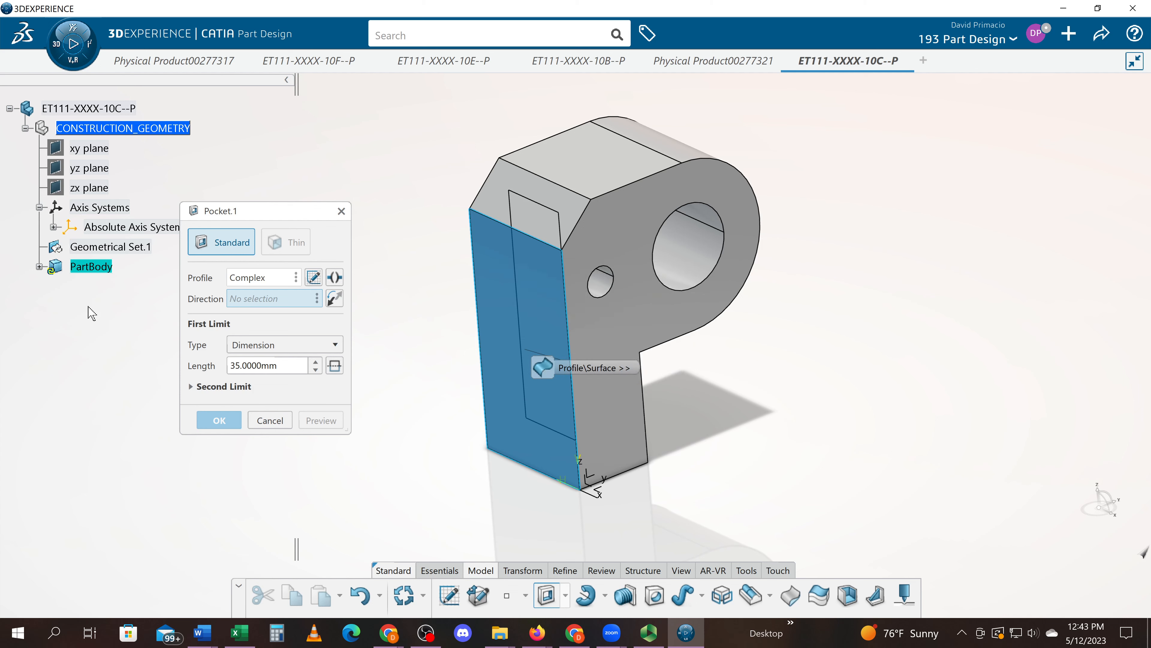
left_click(40, 266)
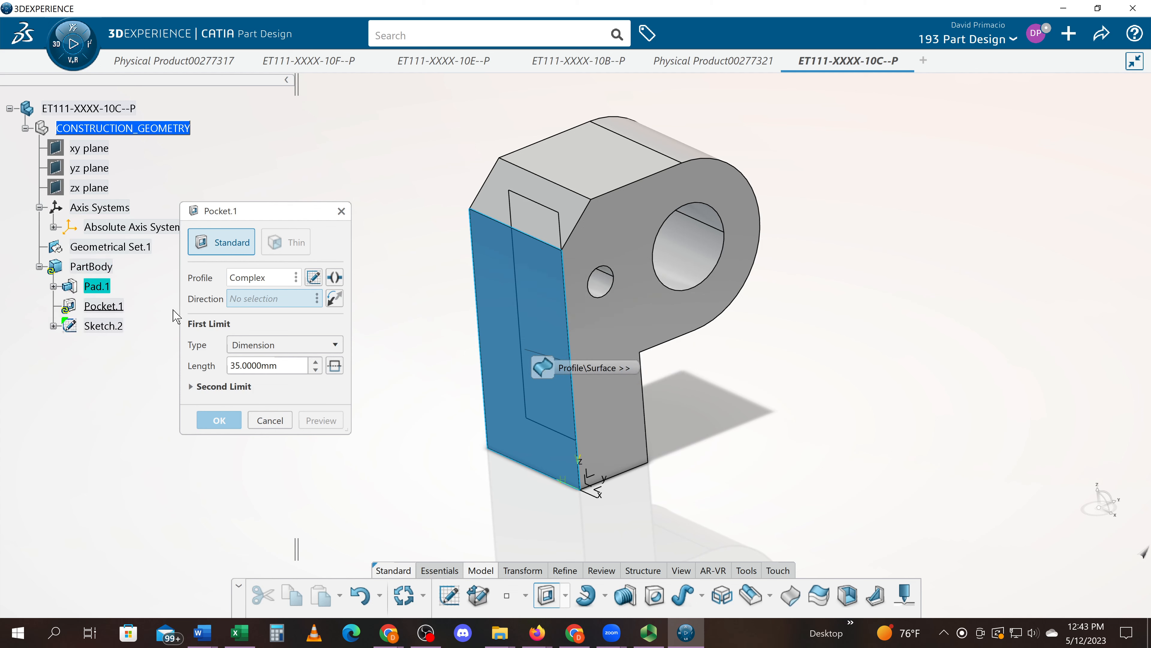
left_click(243, 279)
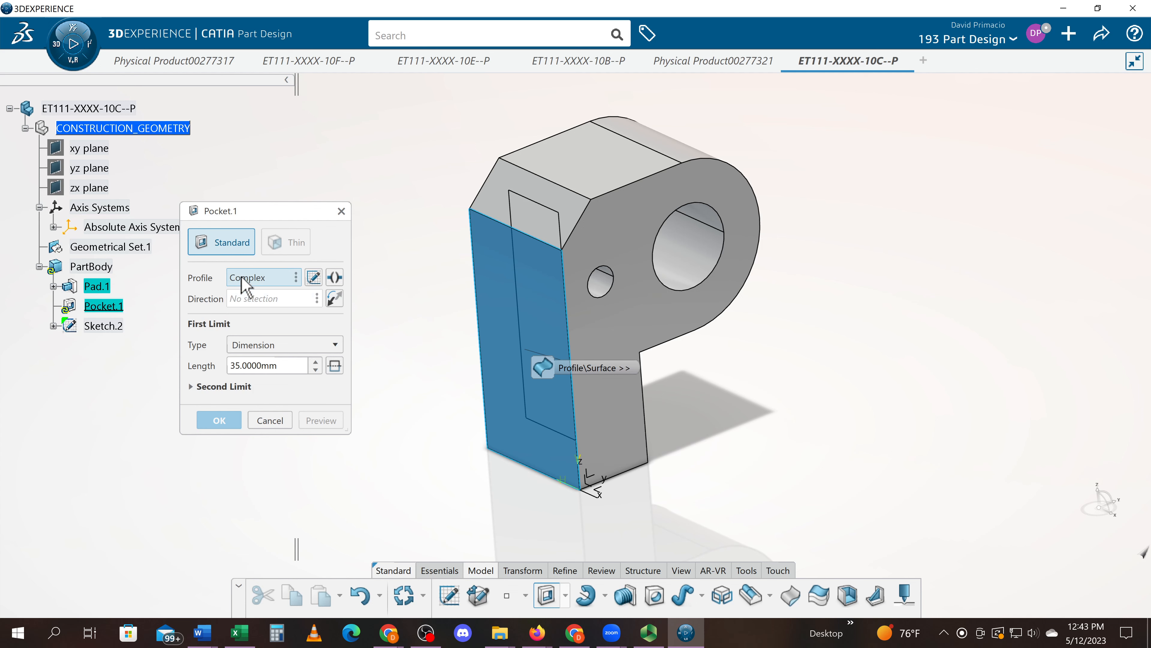
left_click(114, 327)
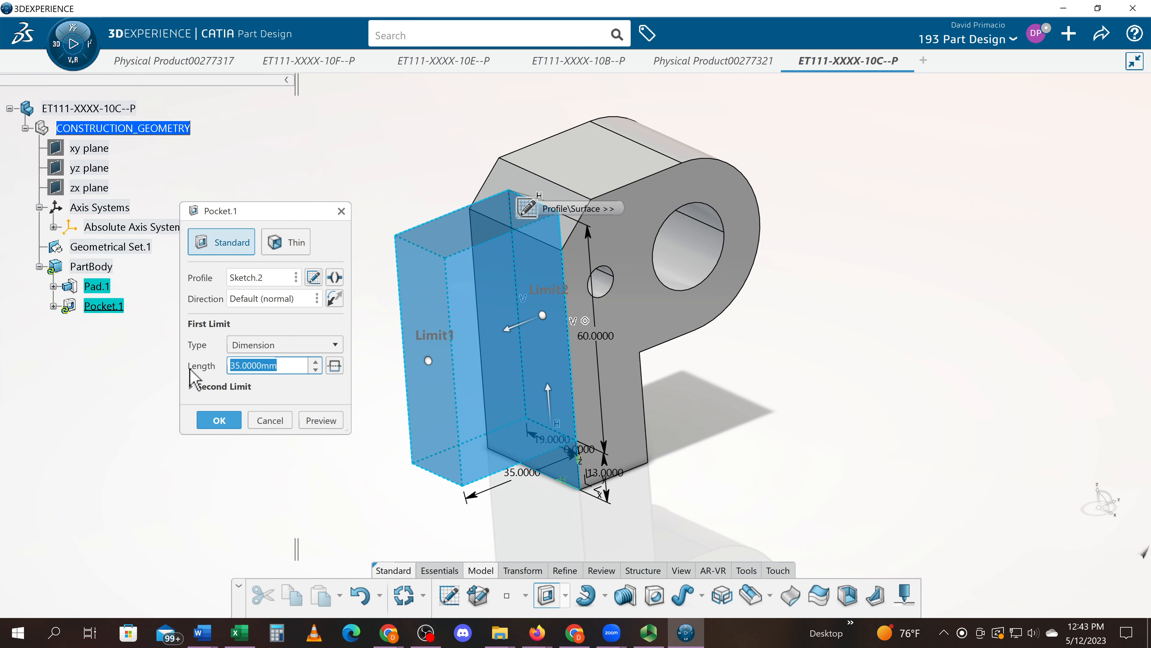
Step: Check the shape in the drawing PDF, reverse the pocket's direction and cut it with the first limit set to Up to last
left_click(334, 298)
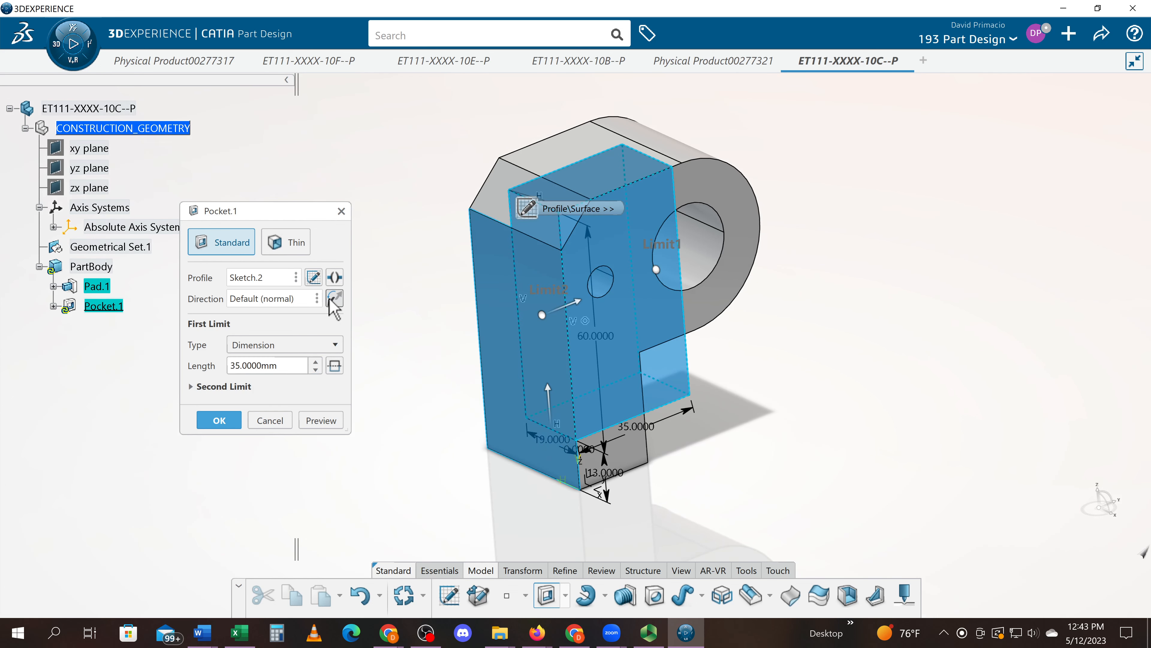
key("alt+Tab")
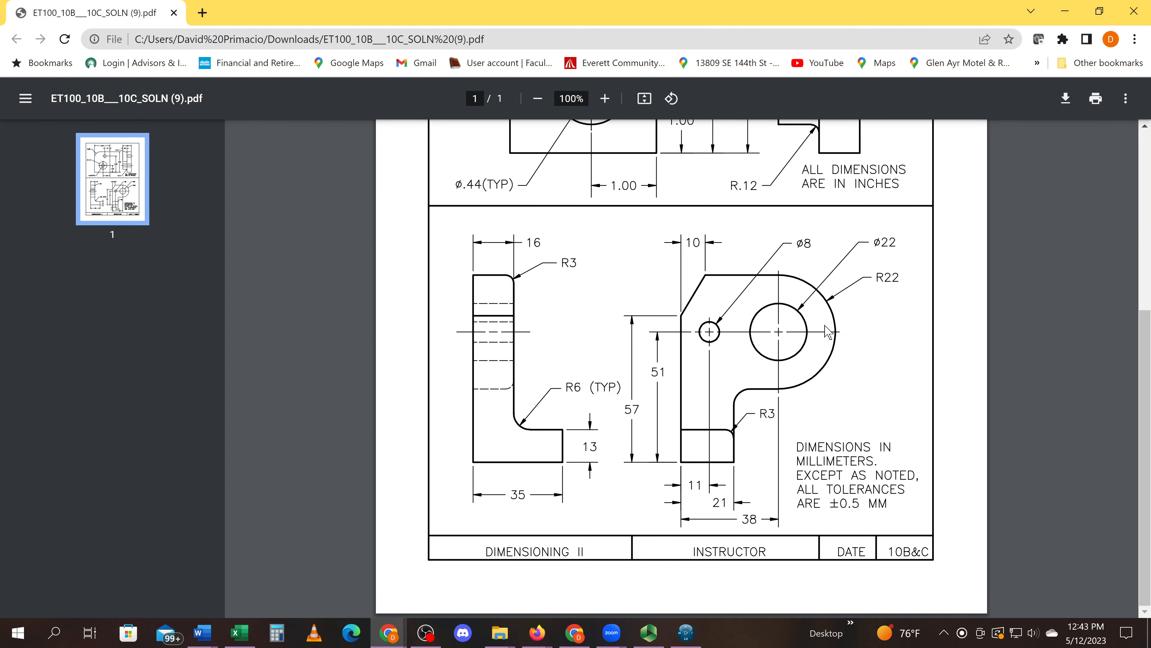
key("alt+Tab")
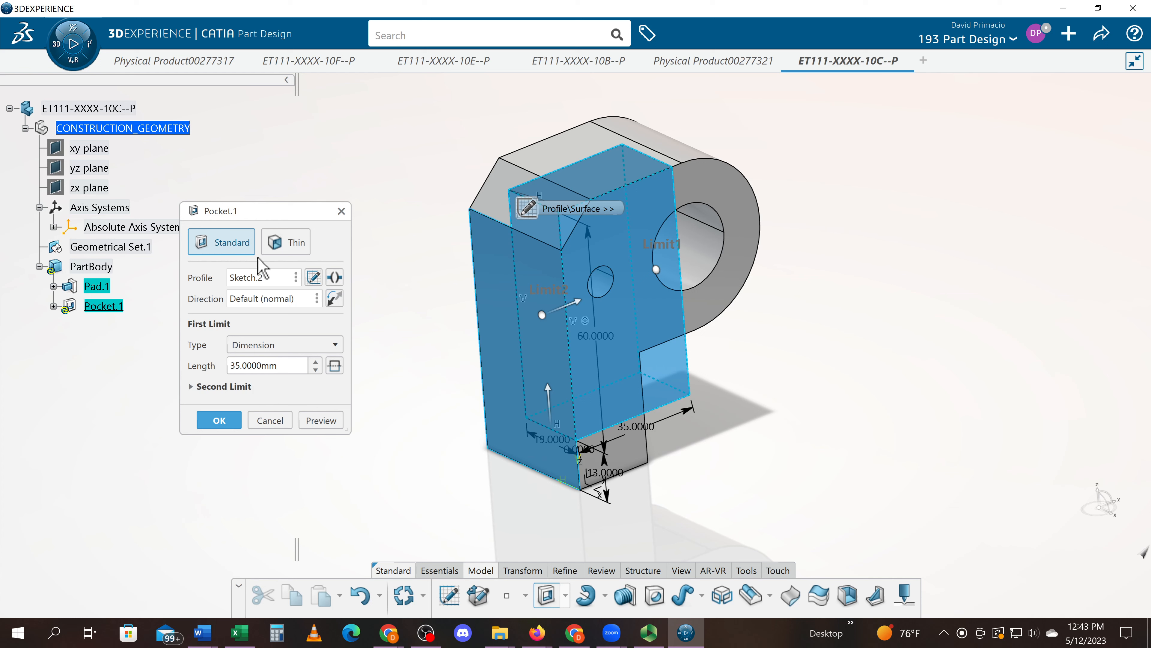
left_click(284, 347)
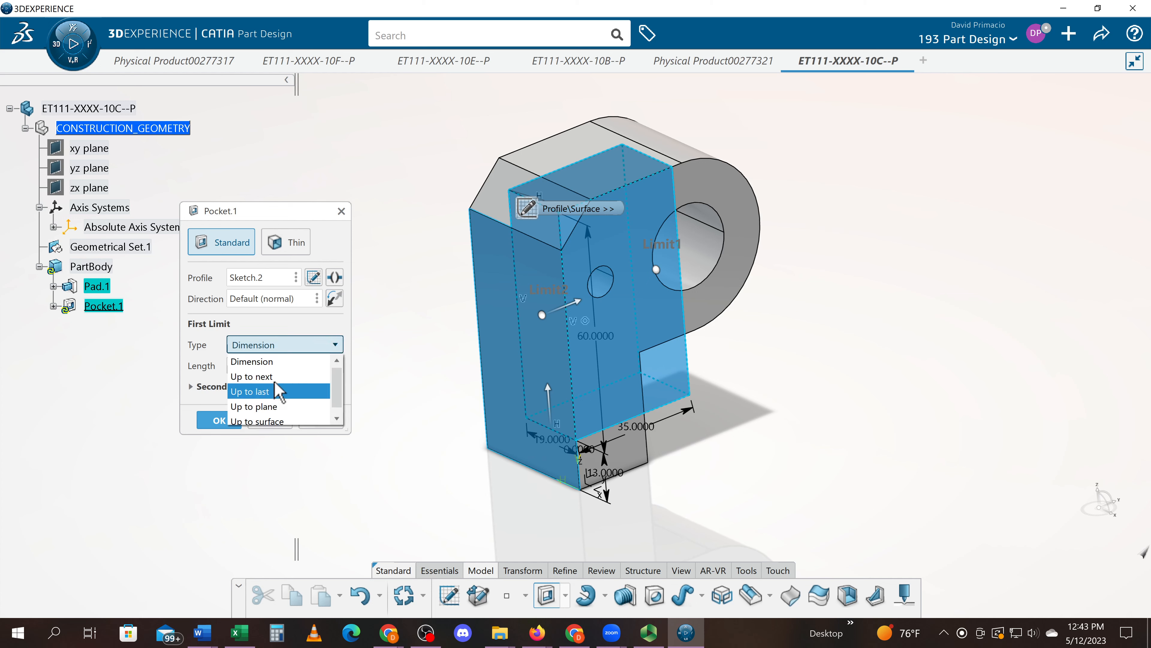
left_click(277, 391)
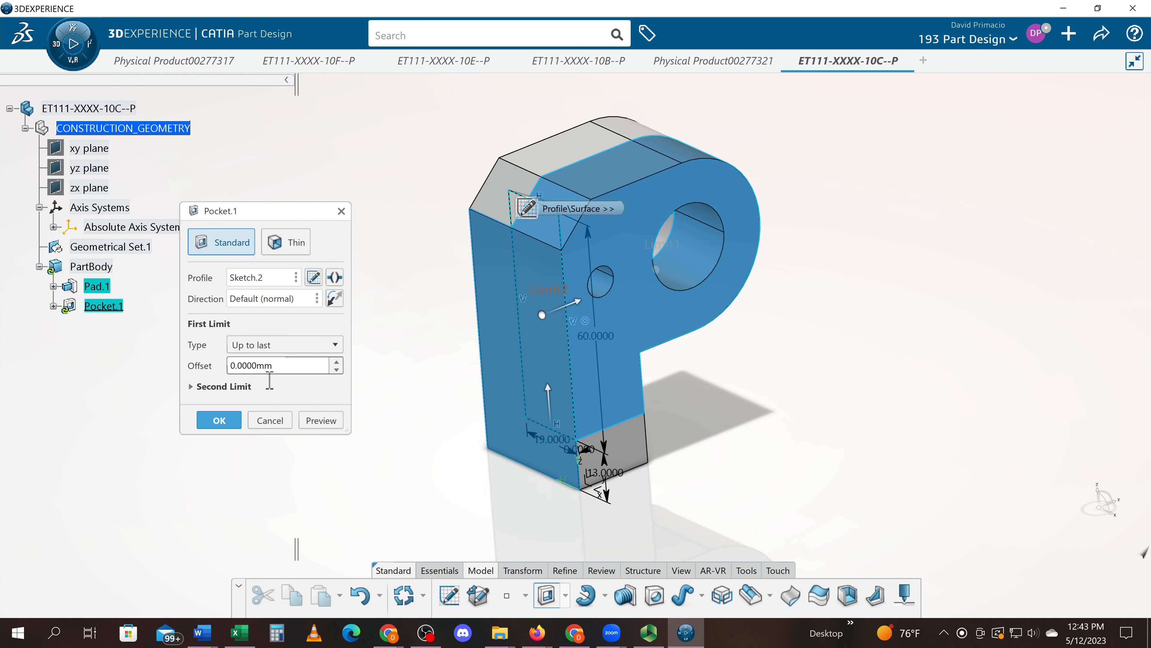
left_click(221, 420)
left_click(366, 426)
mouse_move(377, 391)
middle_mouse_down()
mouse_move(514, 406)
mouse_move(540, 380)
mouse_move(569, 300)
mouse_move(539, 392)
middle_mouse_up()
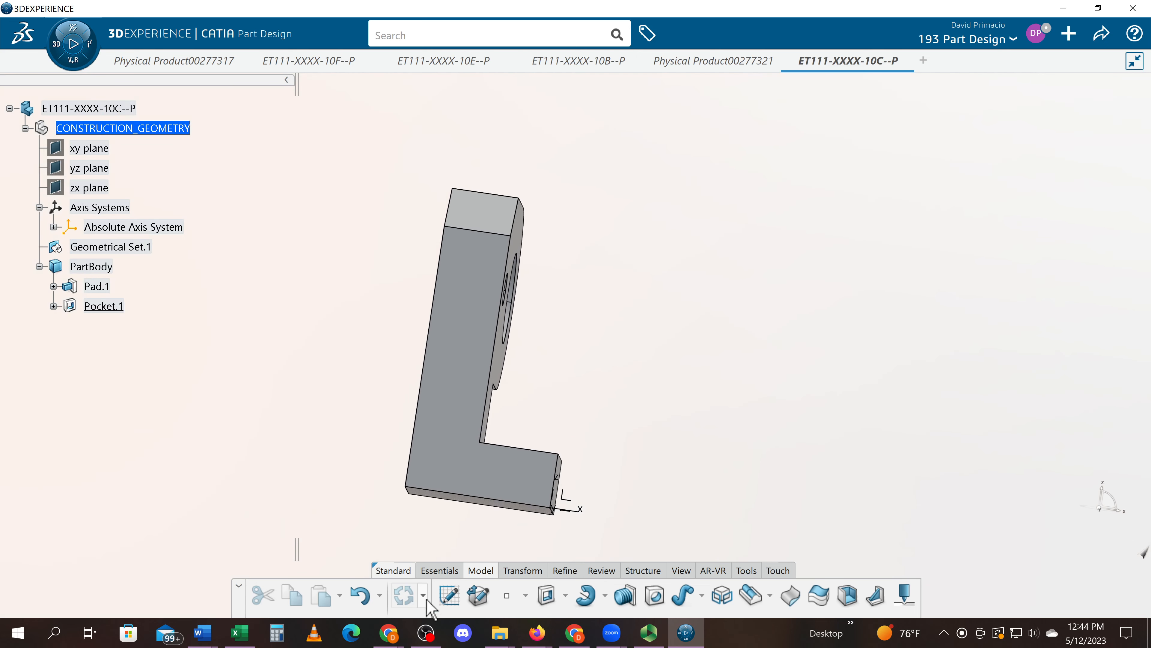
Step: Edit the pocket's Sketch.2, set the rectangle's height to 70 mm, and return to PartBody
left_click(54, 306)
double_click(119, 326)
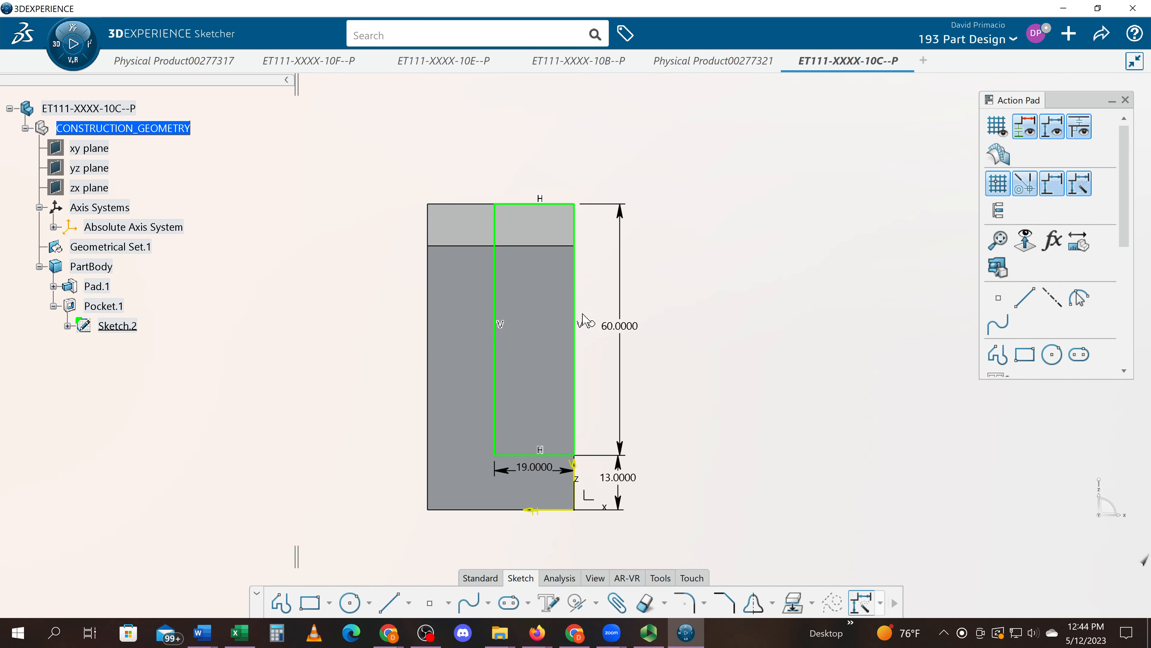
double_click(622, 326)
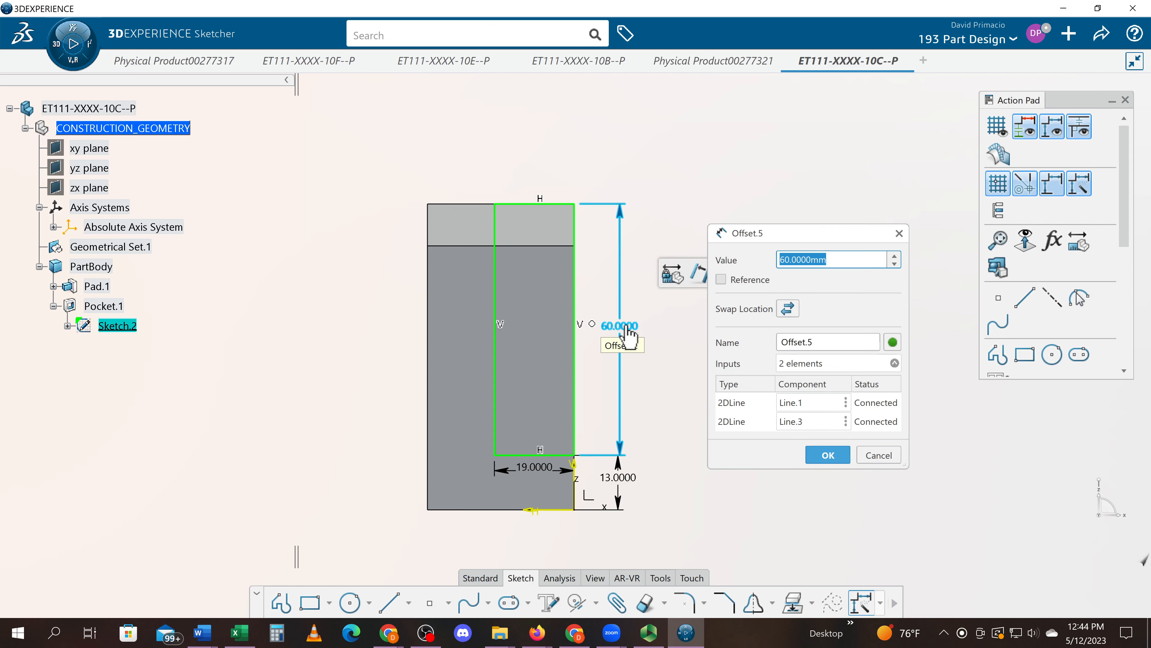
type("70")
key("Return")
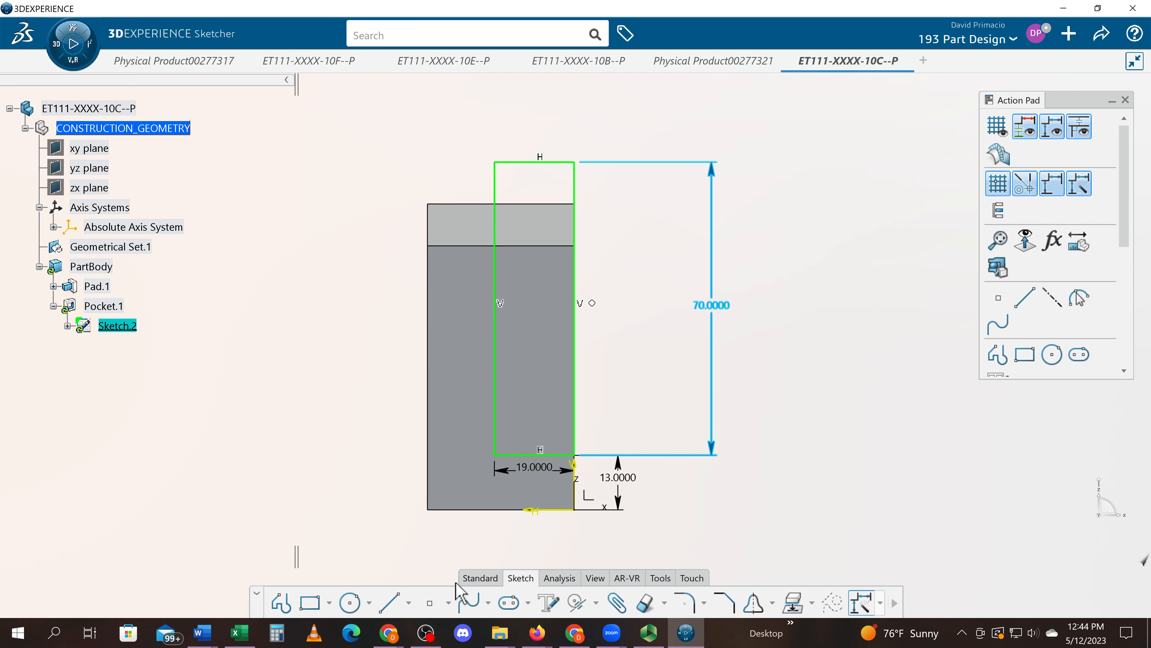
left_click(95, 267)
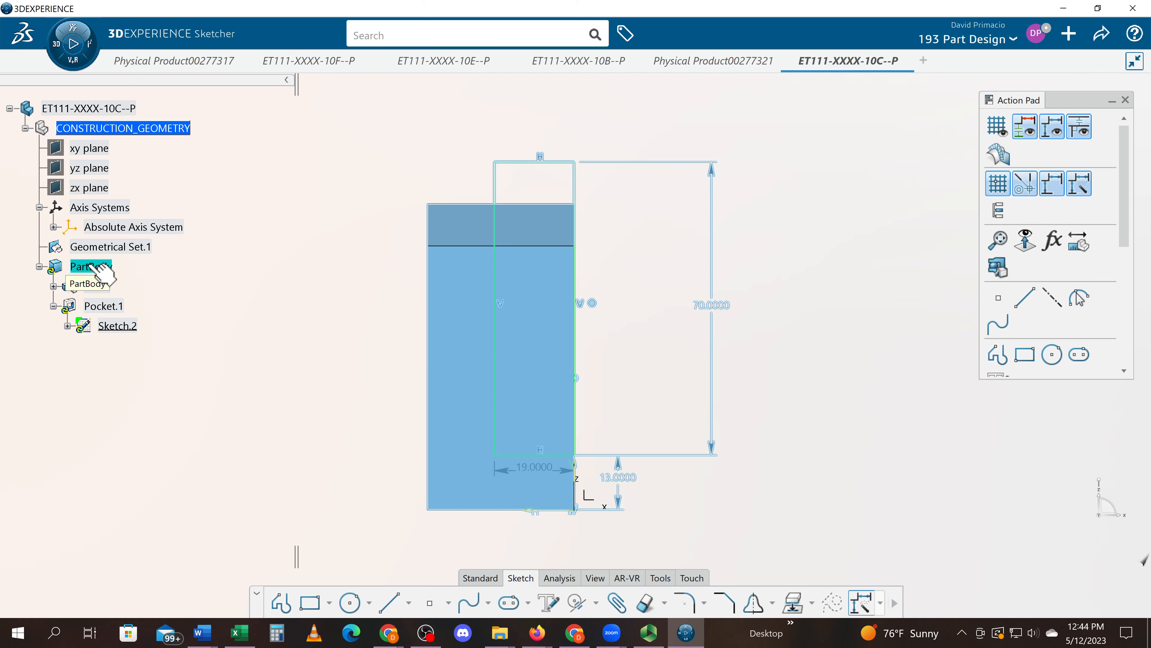
double_click(108, 265)
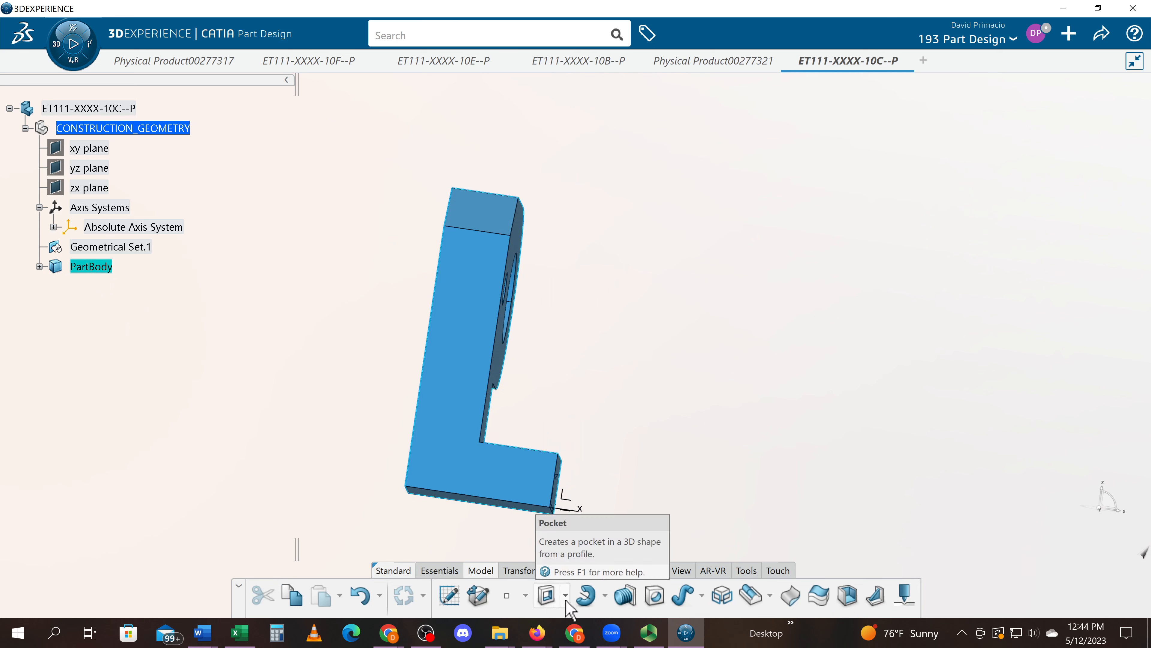
Step: Examine the bracket in the standard iso, front and left views
left_click(684, 572)
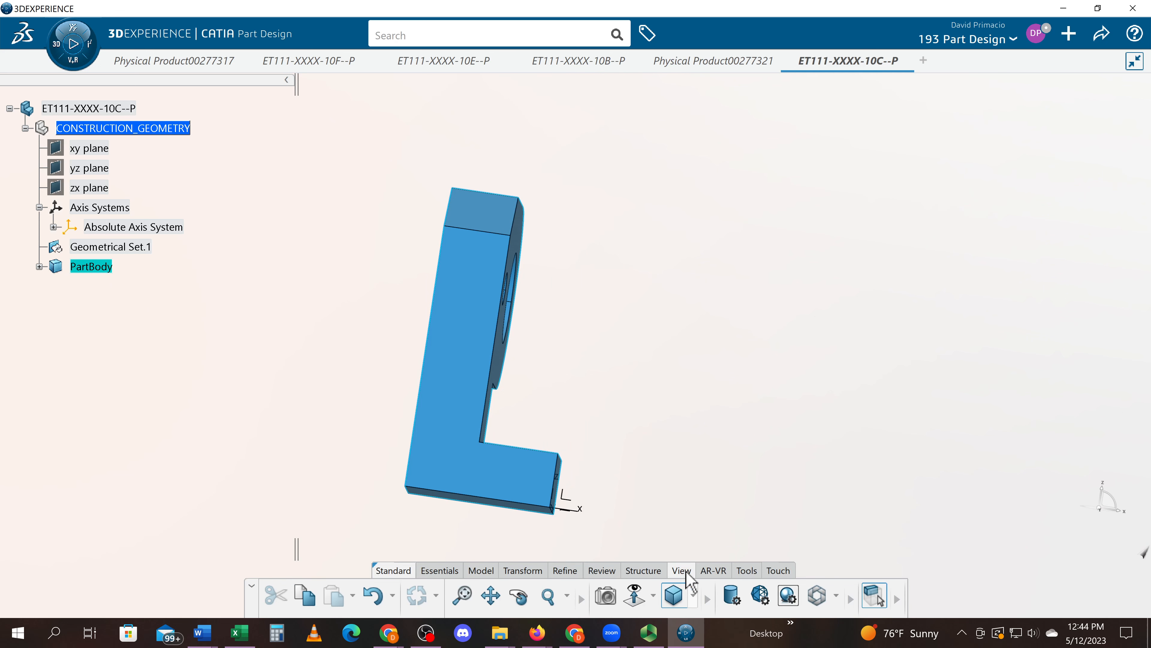
left_click(693, 596)
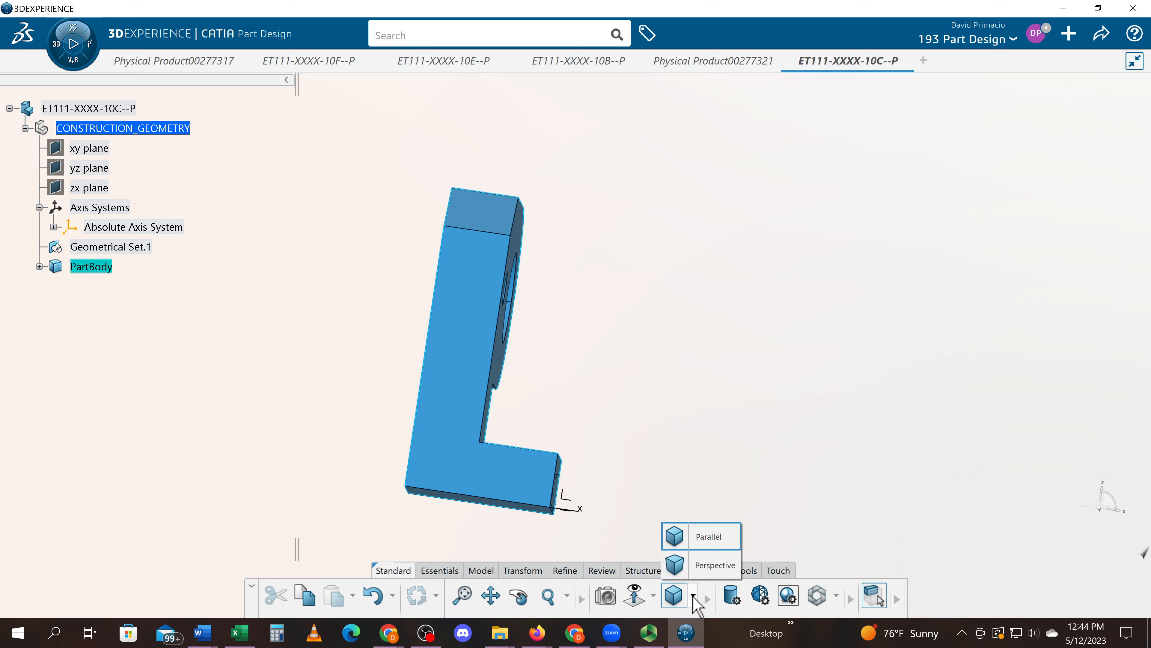
left_click(654, 596)
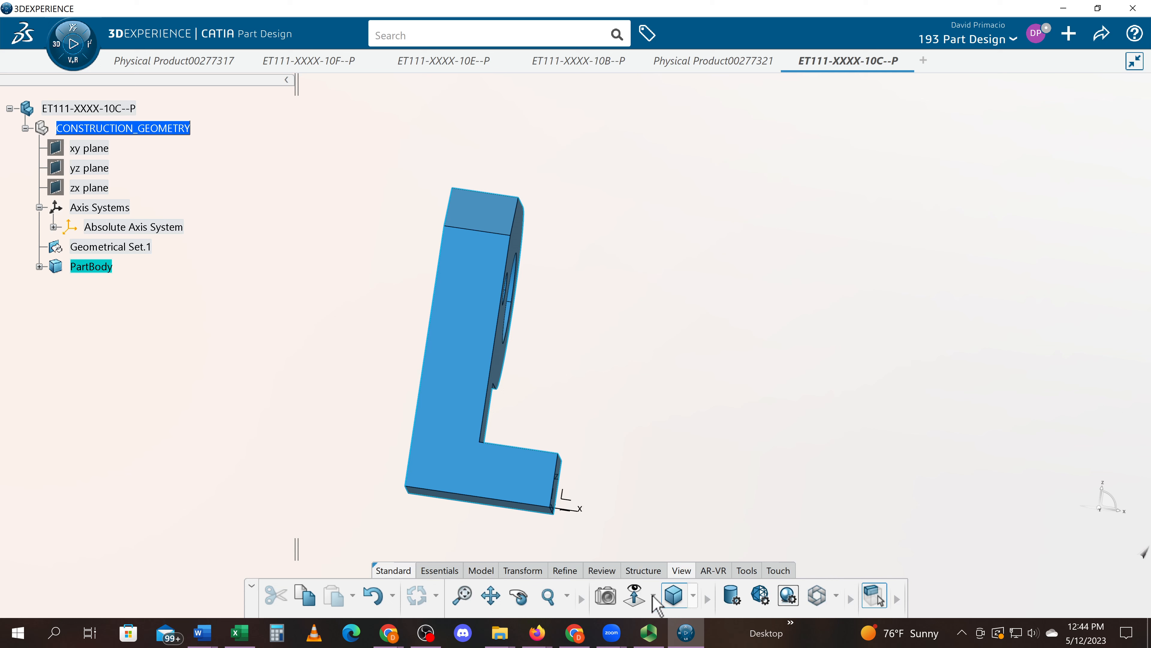
left_click(654, 596)
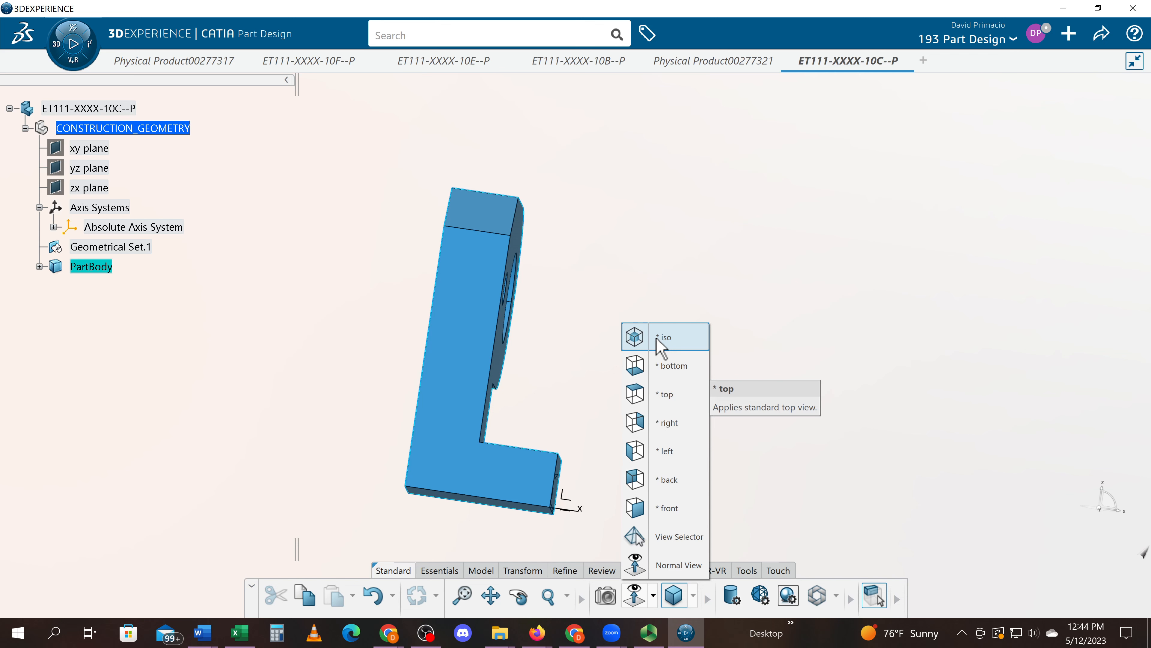
left_click(662, 348)
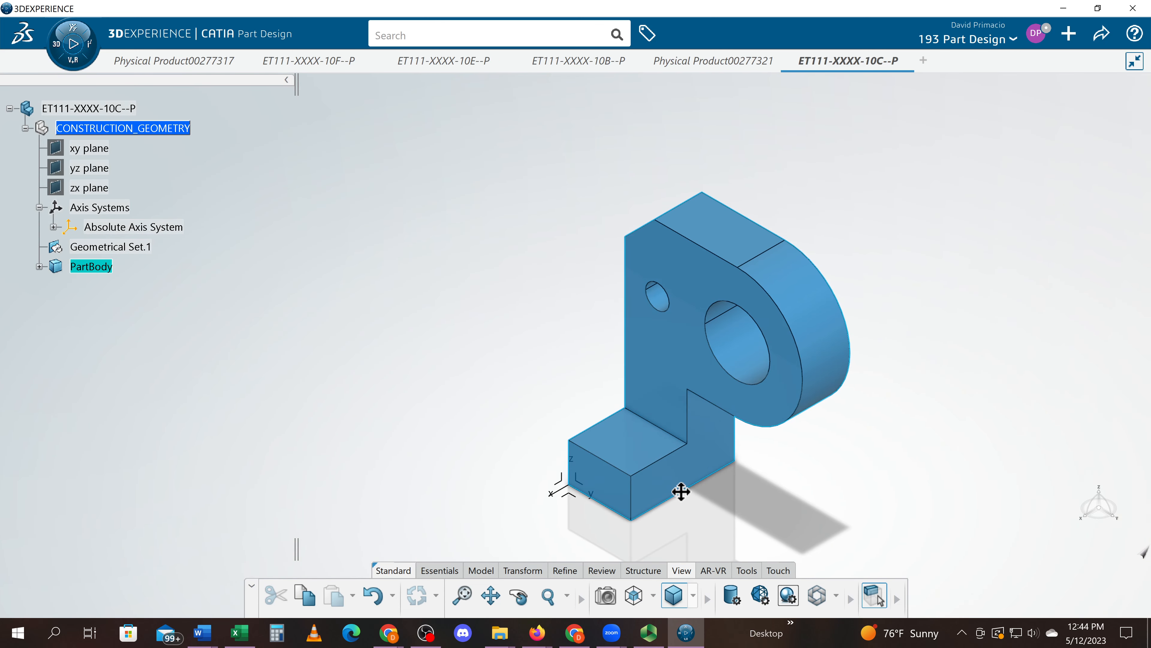
left_click(653, 594)
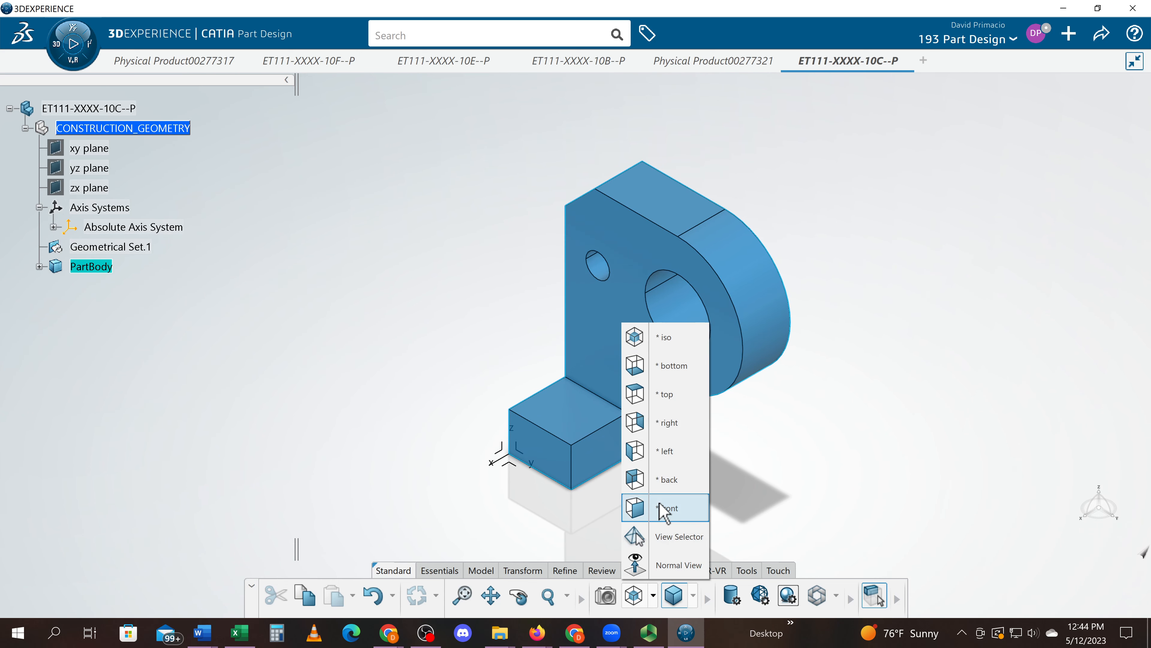
left_click(665, 509)
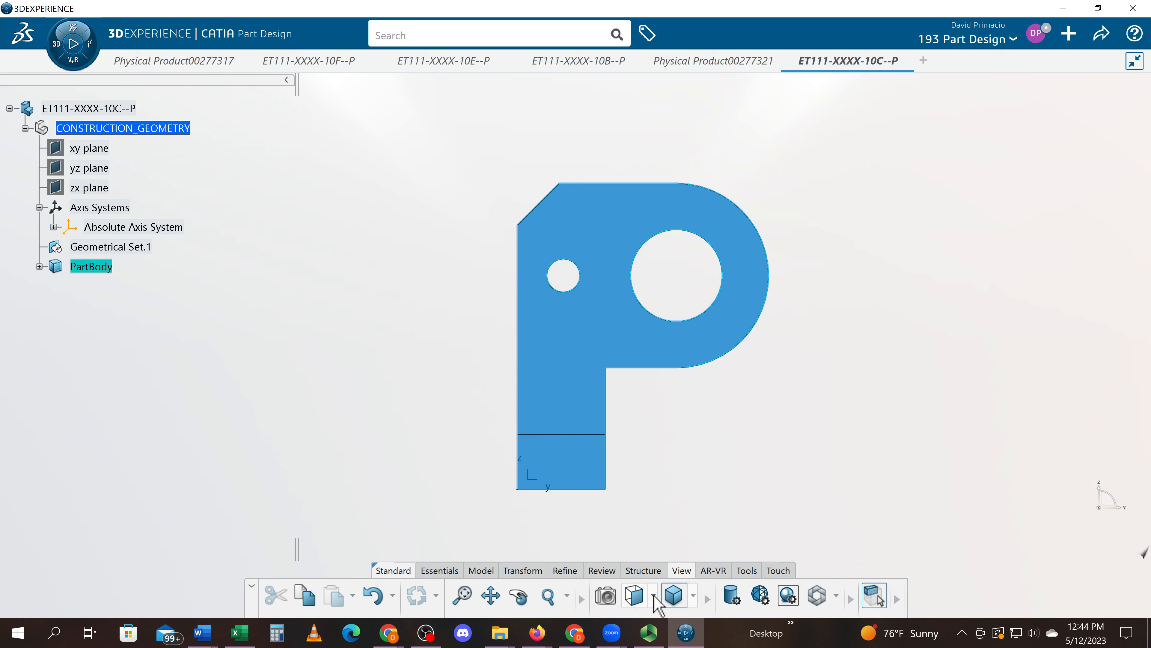
left_click(653, 595)
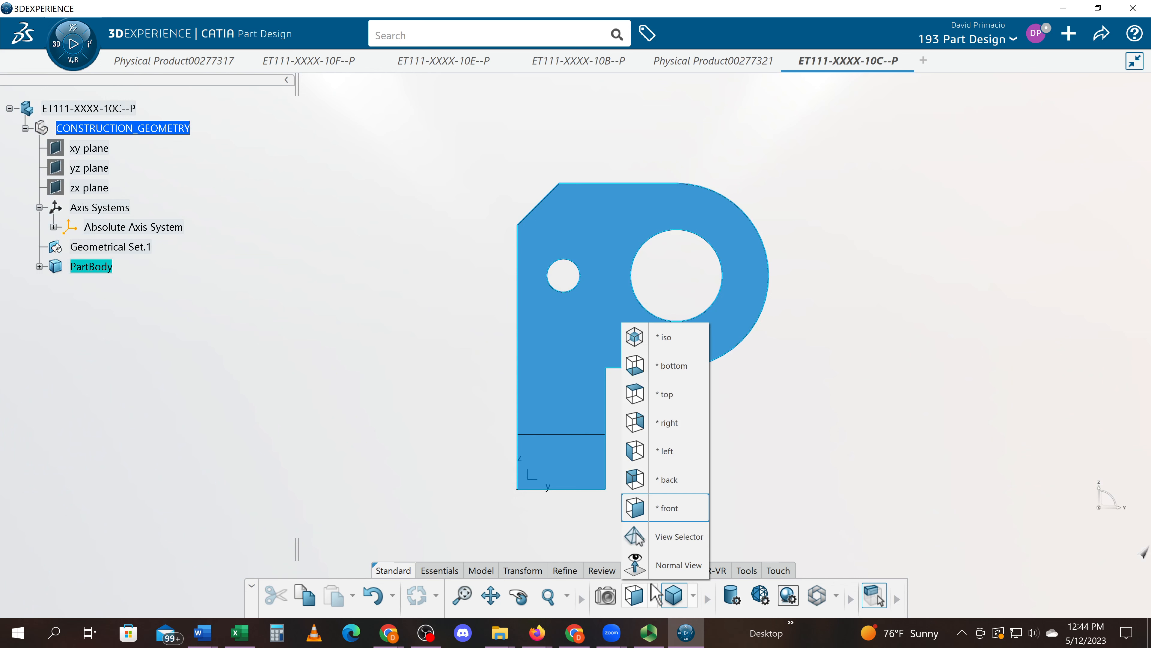
left_click(650, 452)
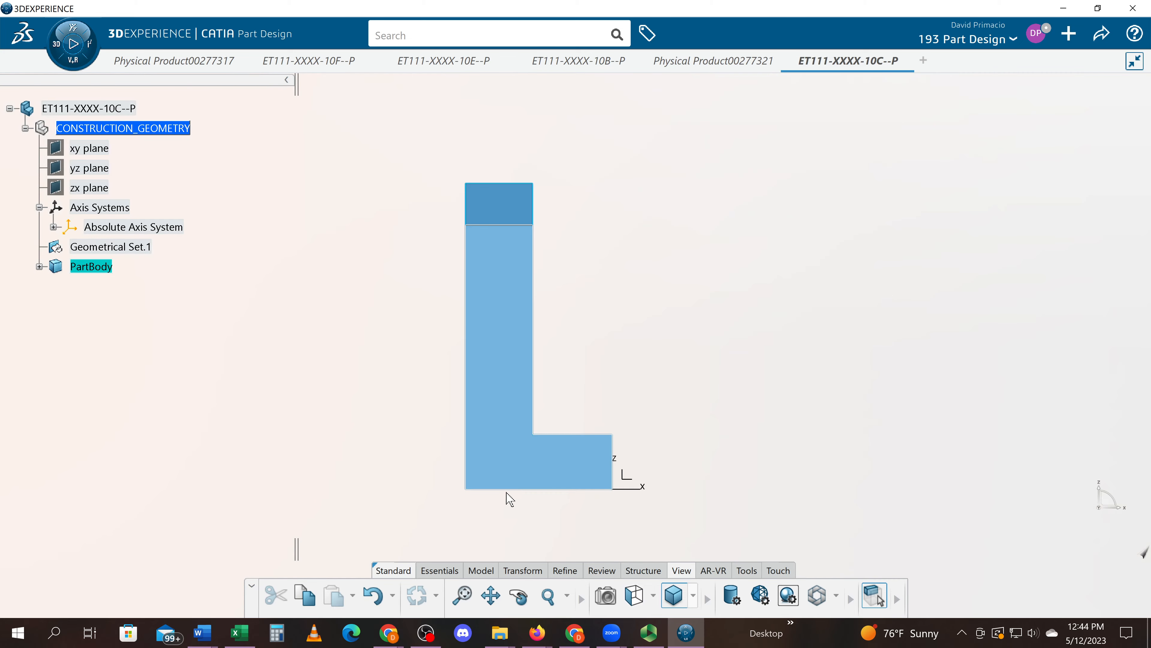
left_click(583, 535)
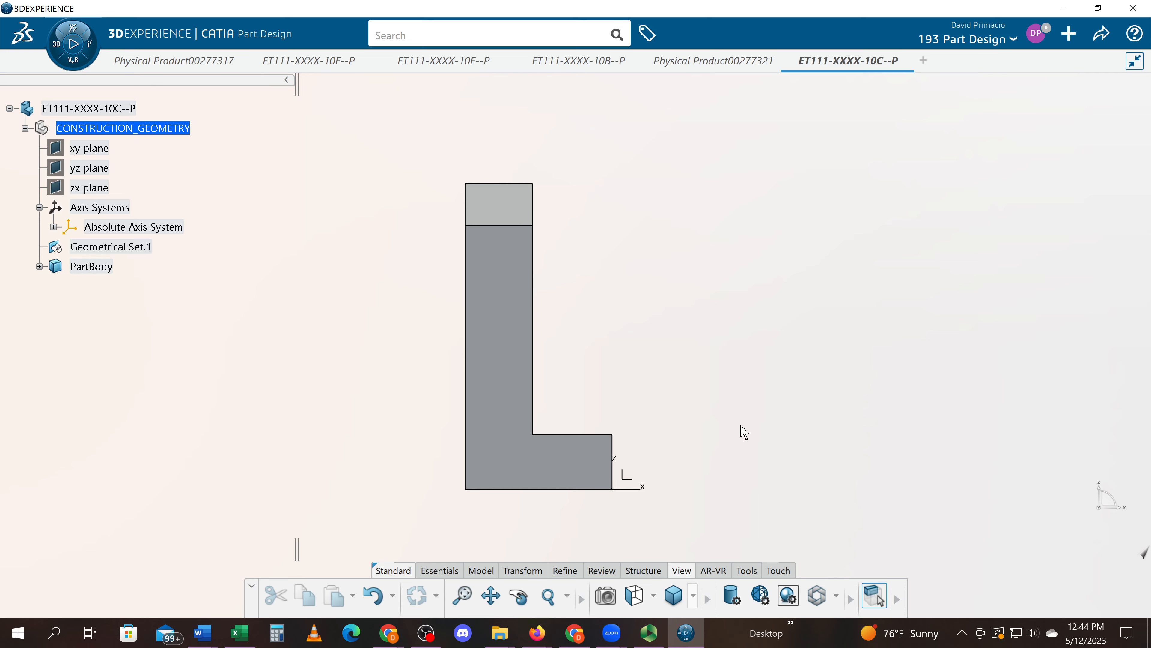
Step: Following the R6 callout in the drawing PDF, fillet the inside edge where the upright meets the base
key("alt+Tab")
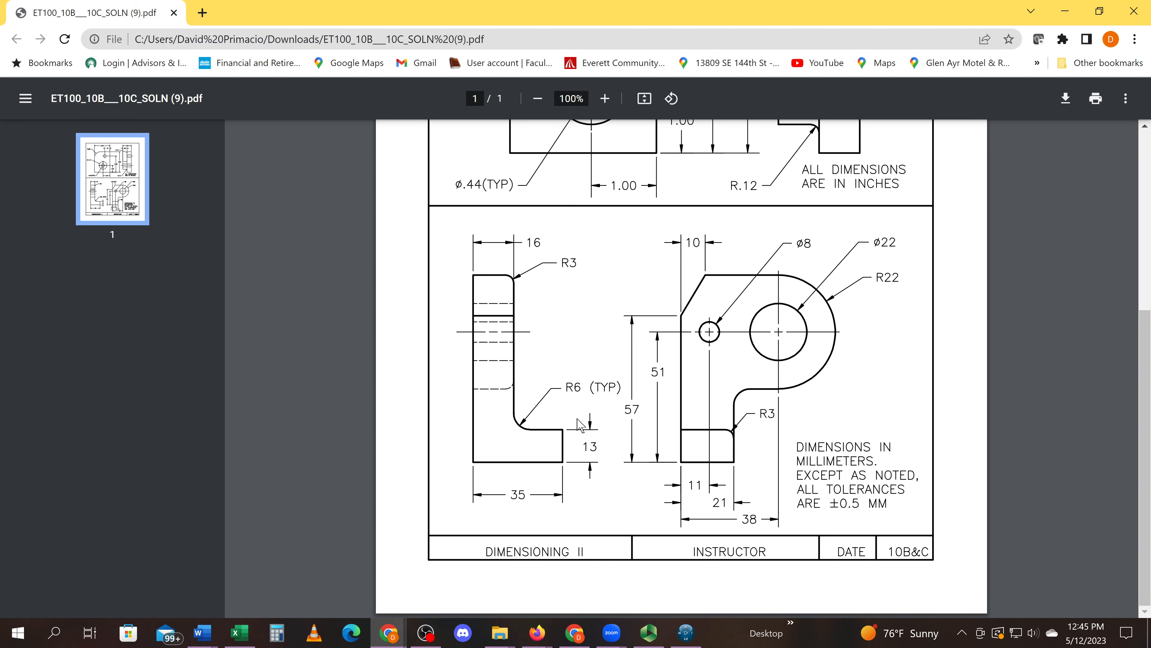
key("alt+Tab")
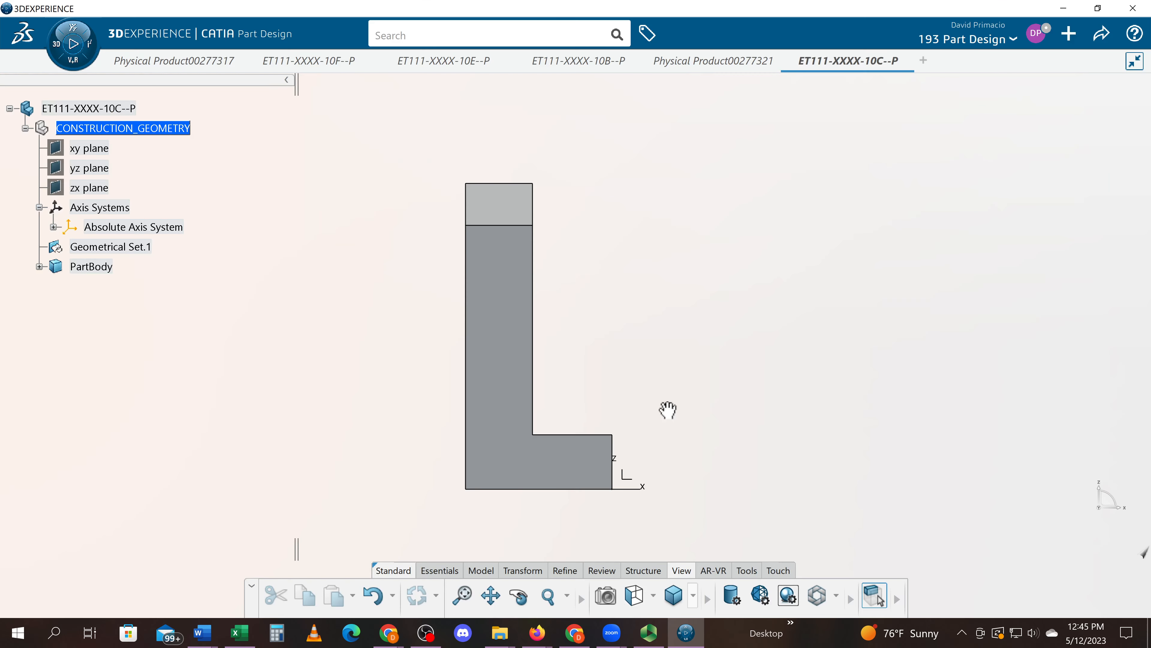
middle_click_drag(650, 416, 587, 488)
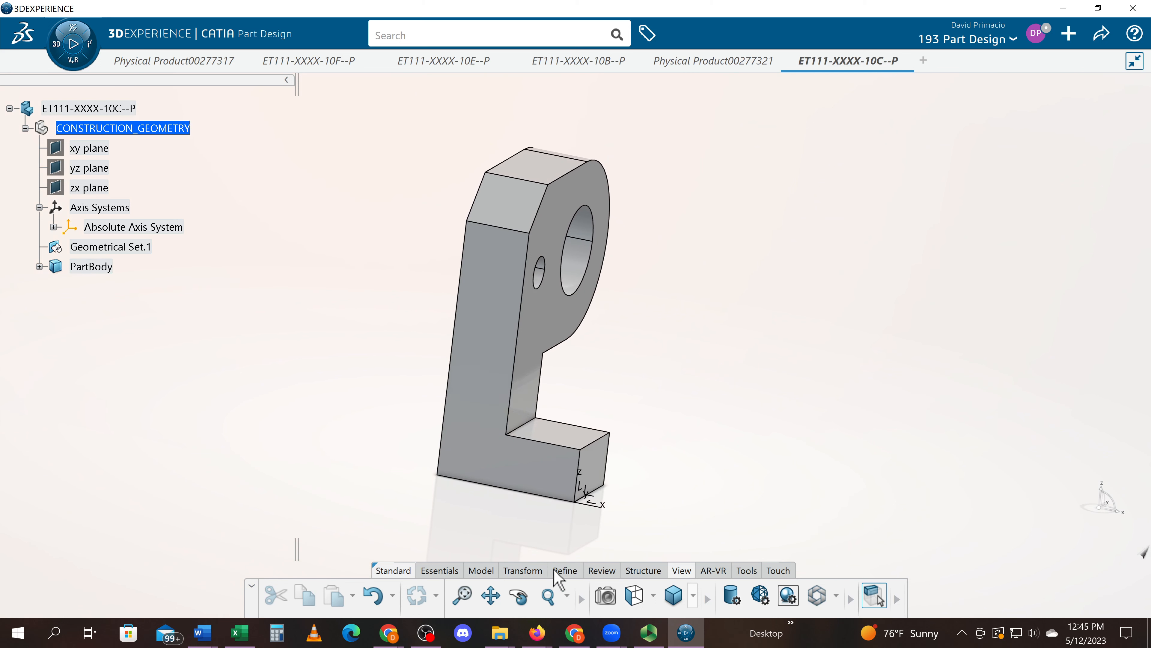
left_click(554, 571)
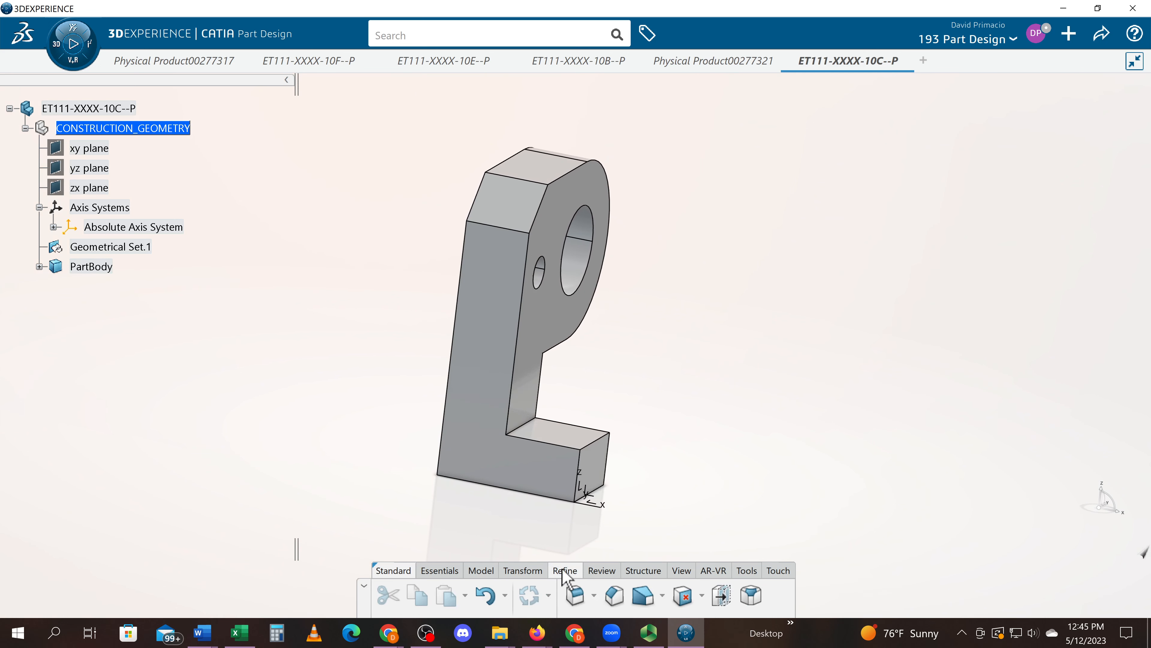
left_click(579, 602)
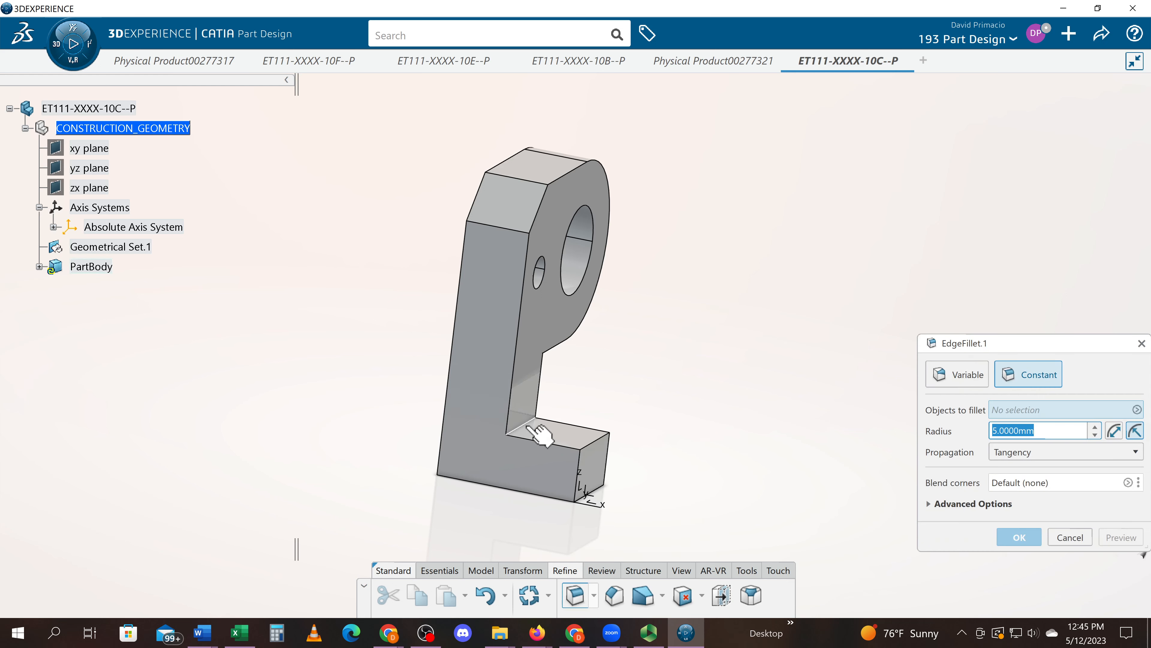
left_click(528, 426)
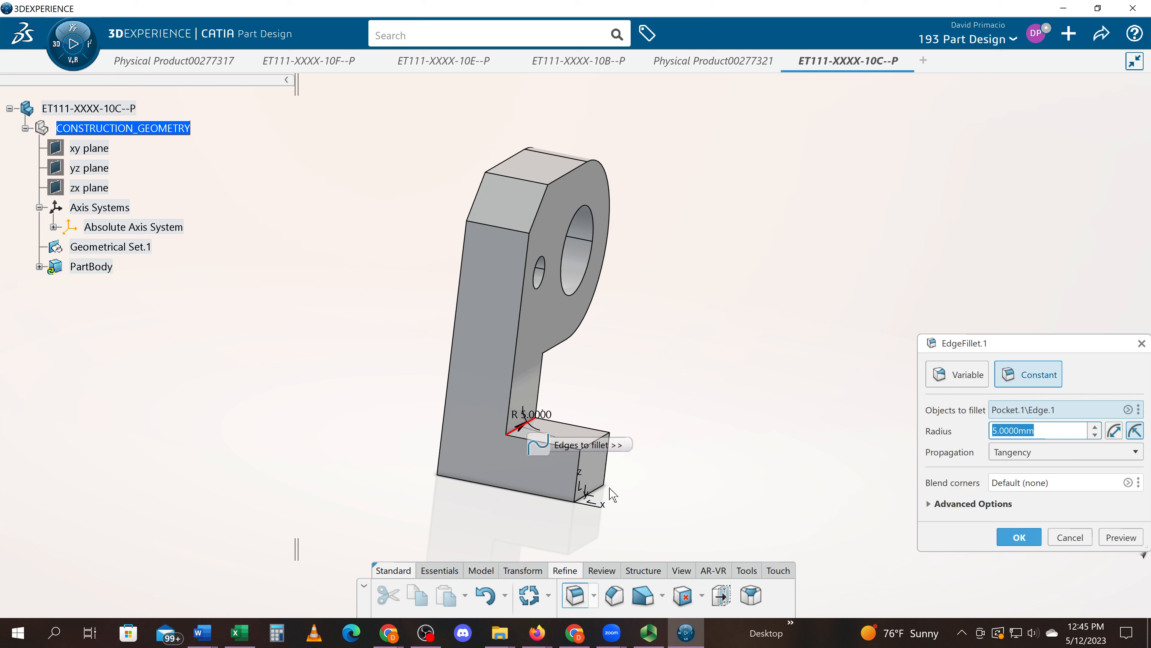
key("Return")
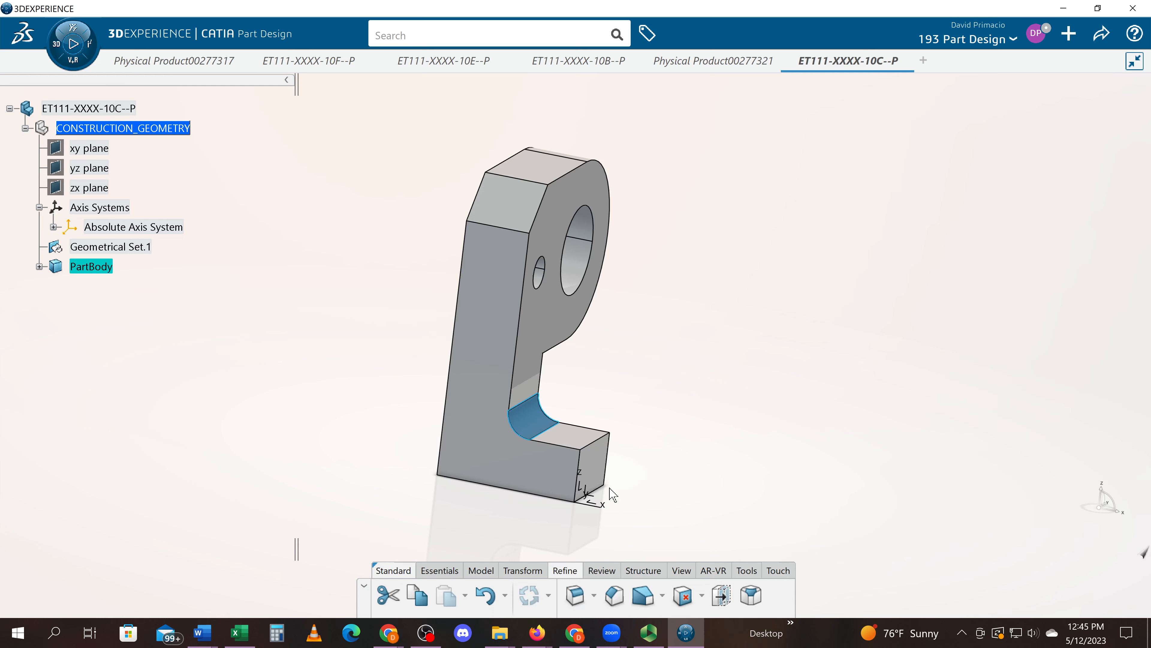
Step: Compare the bracket's left and front views with the 10C drawing in the PDF
left_click(683, 472)
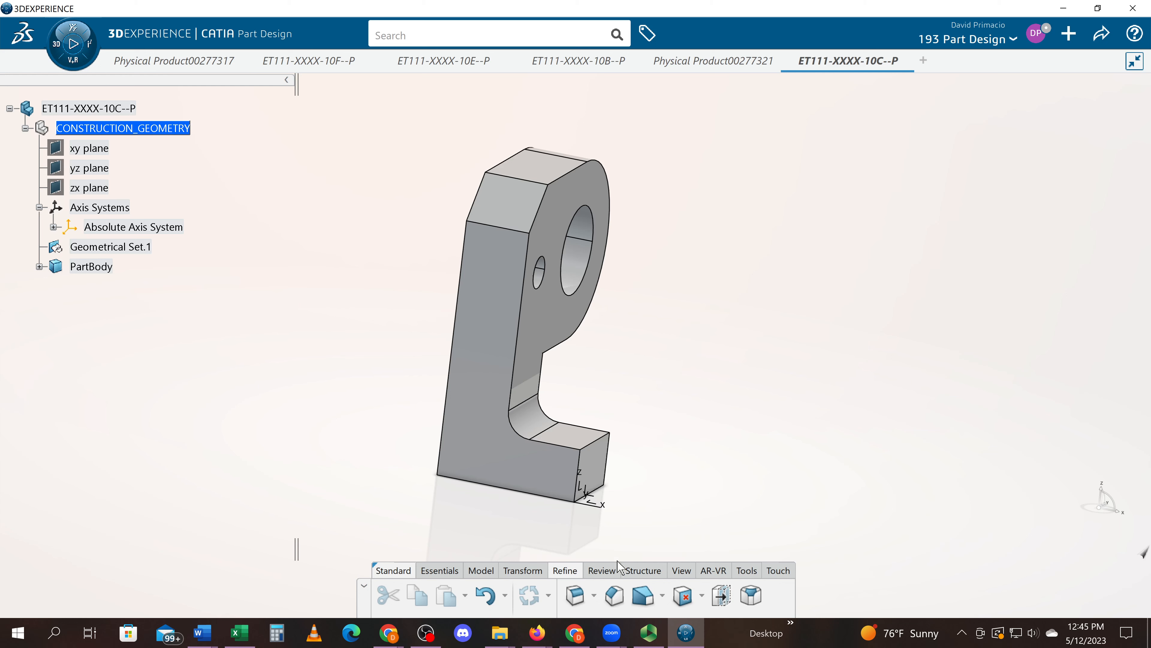
left_click(678, 570)
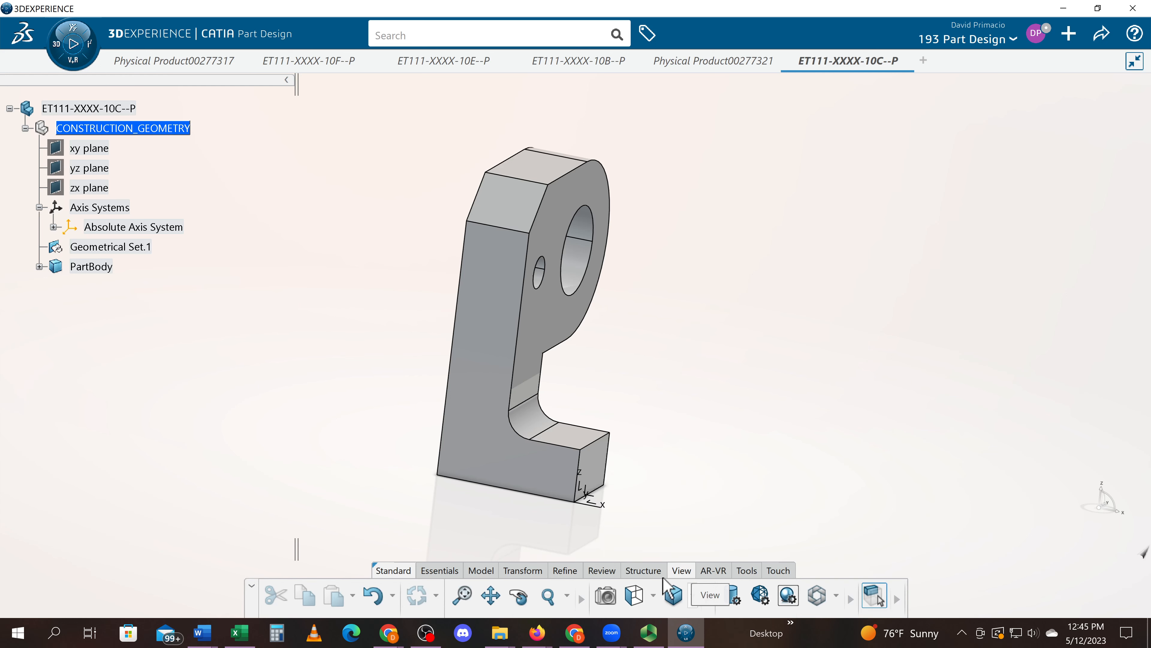
left_click(674, 593)
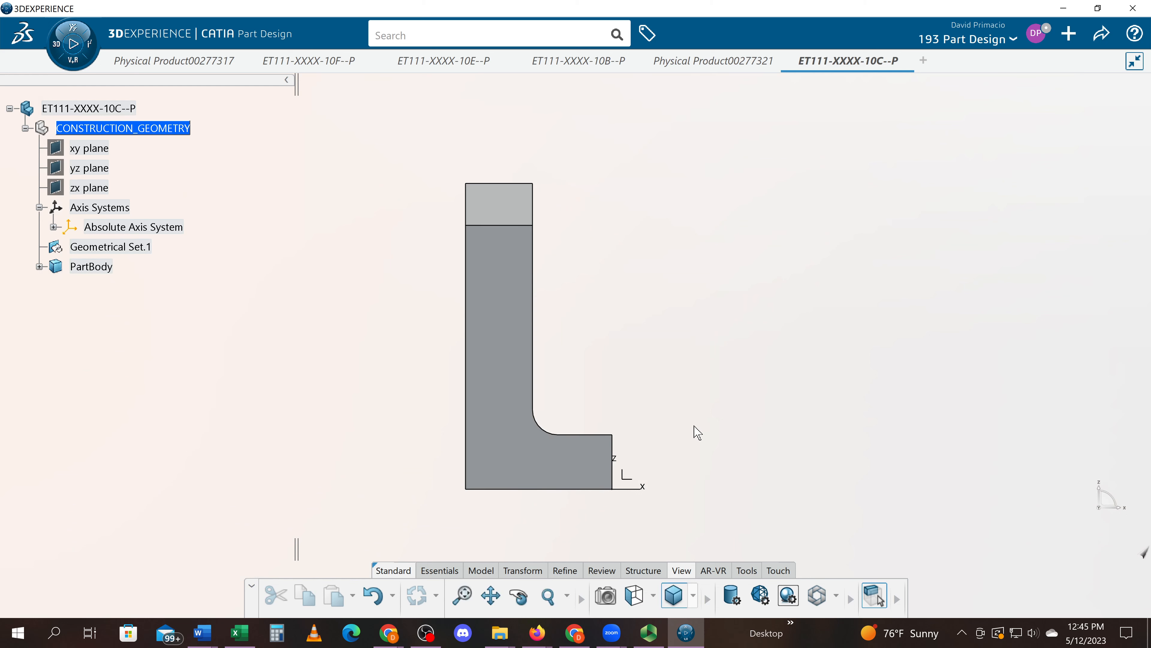
left_click(654, 595)
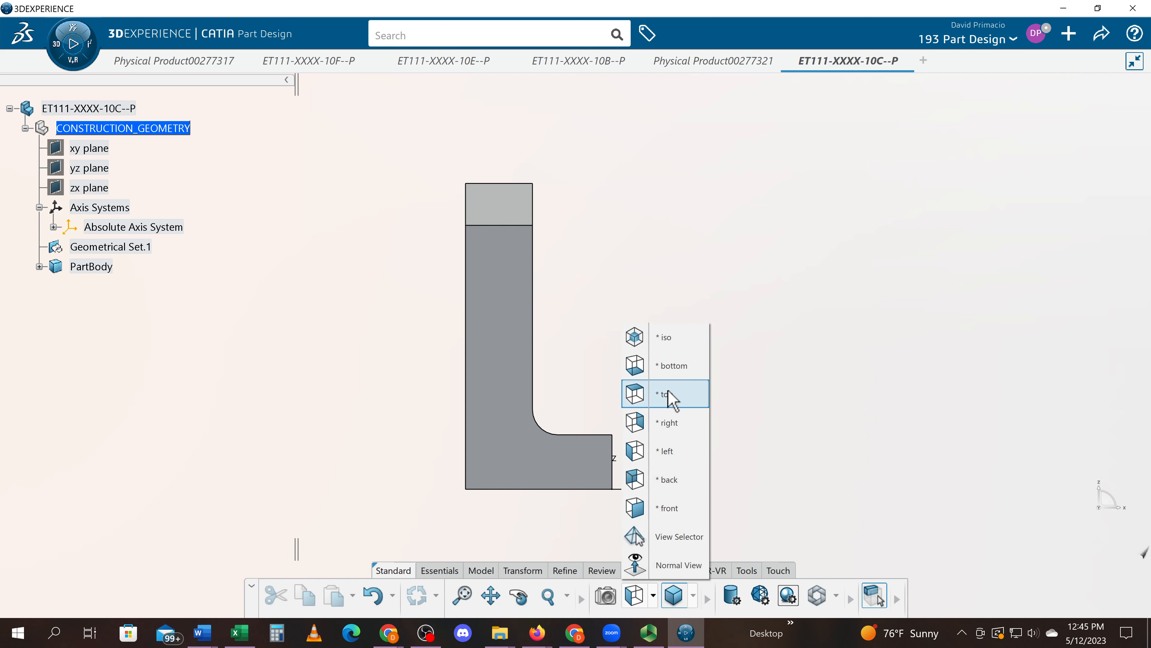
left_click(670, 508)
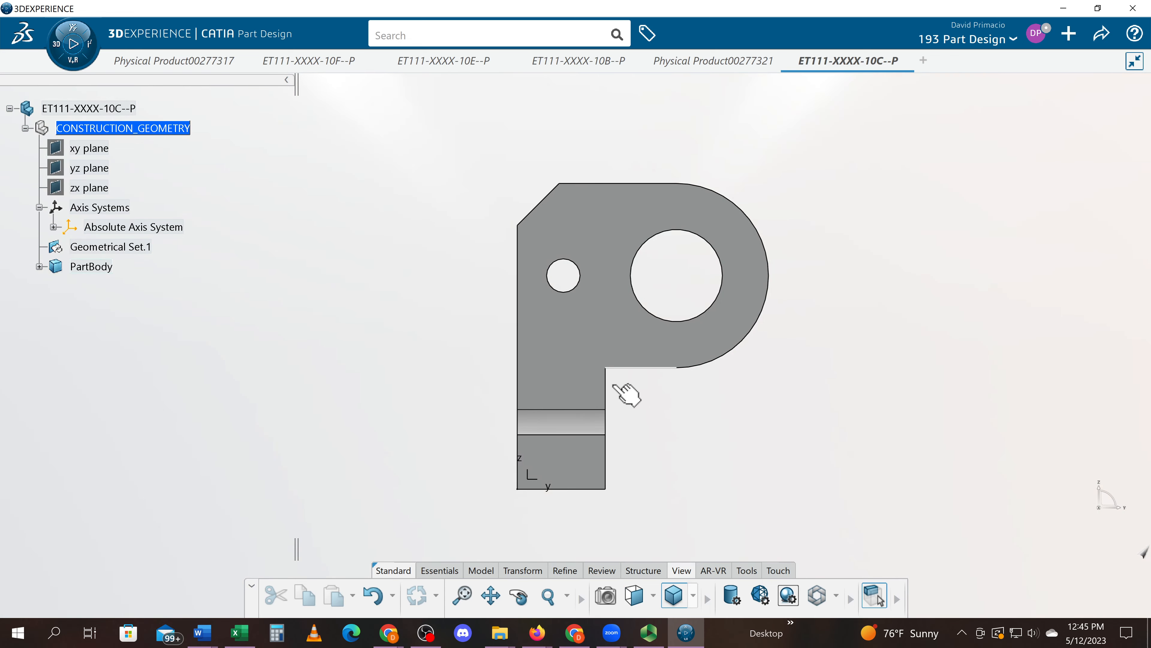
key("alt+Tab")
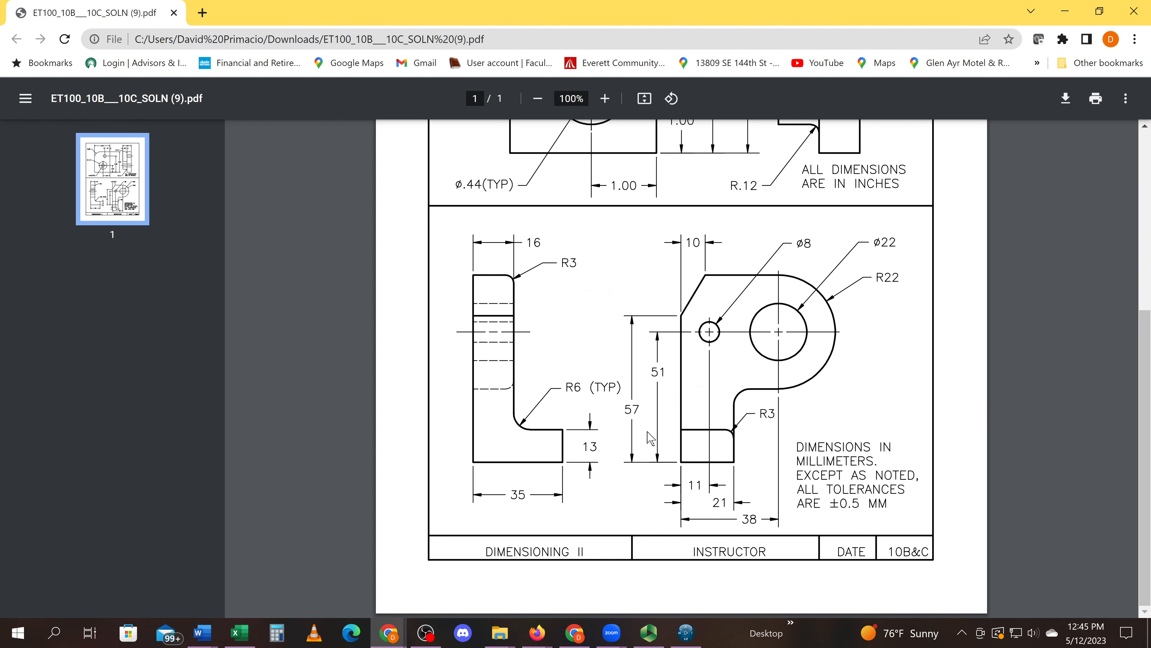
key("alt+Tab")
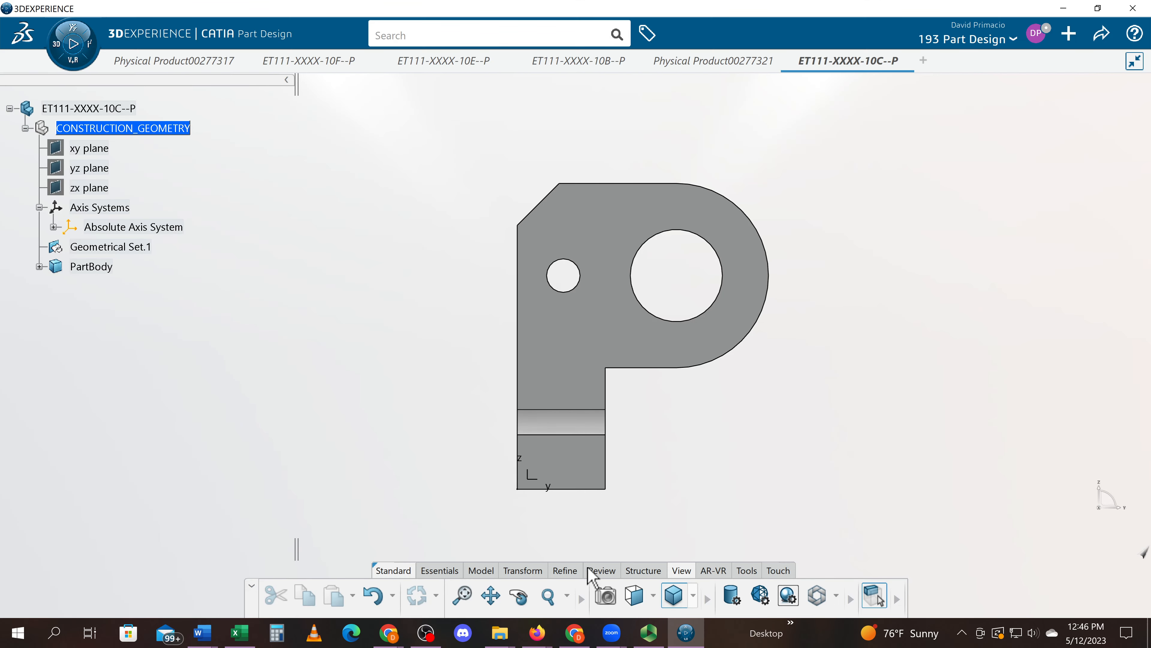
Step: Fillet the inside corner edge where the rounded head's underside meets the upright with a 3 mm constant radius, and check it from the front
middle_click_drag(661, 504, 661, 398)
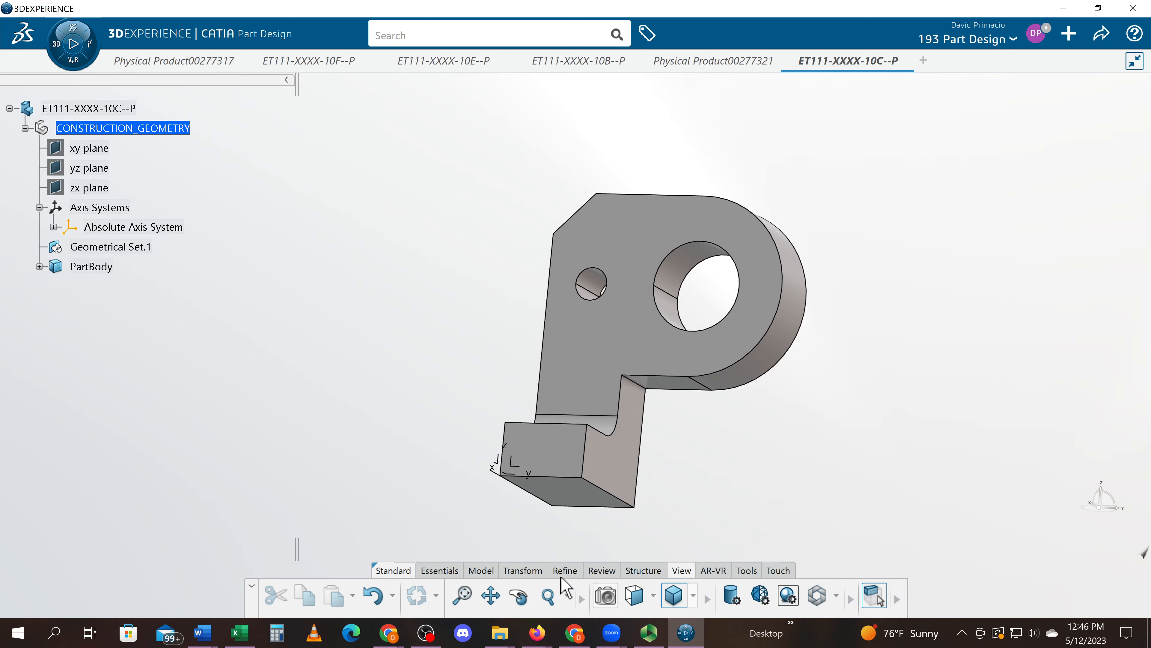
left_click(566, 574)
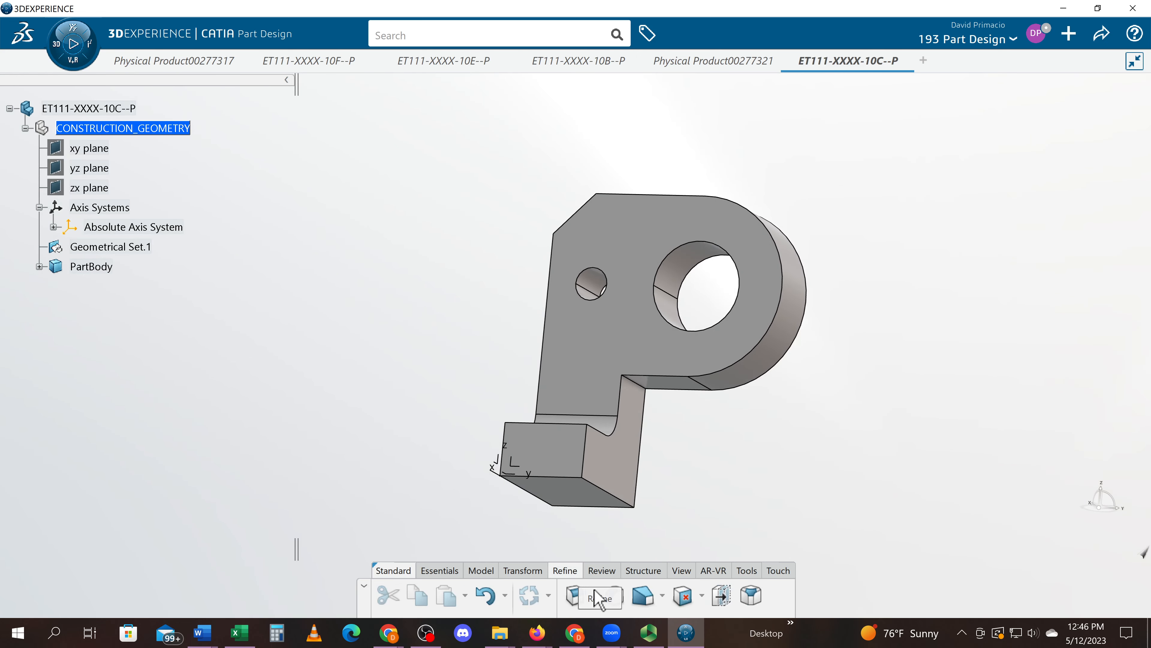
left_click(577, 596)
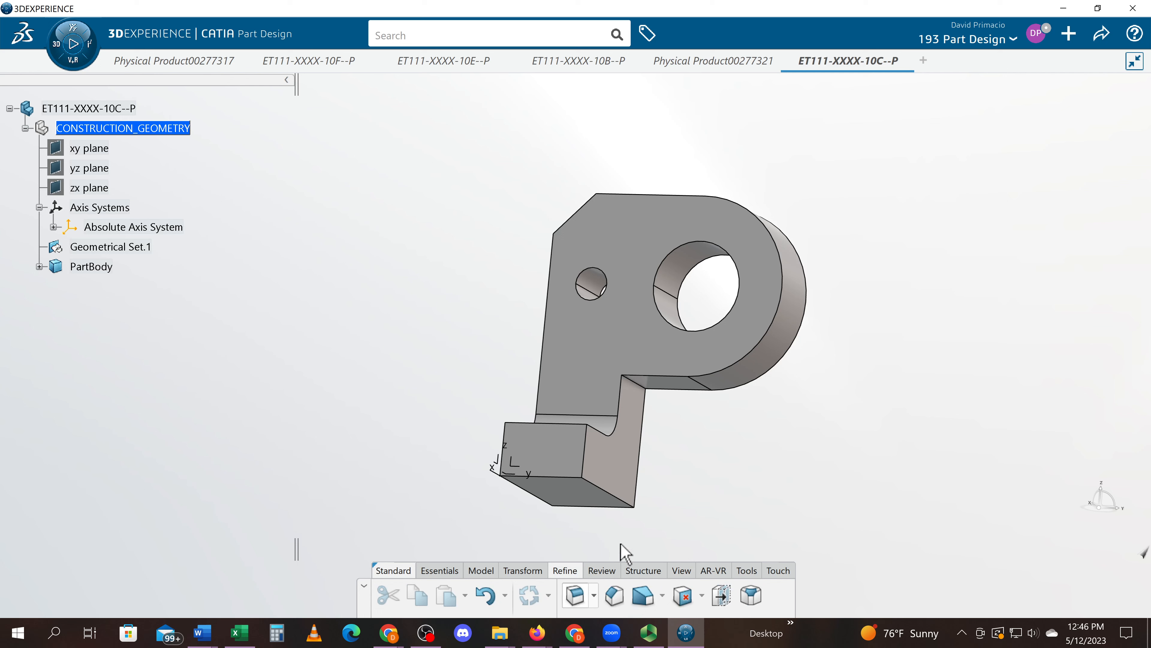
left_click(644, 384)
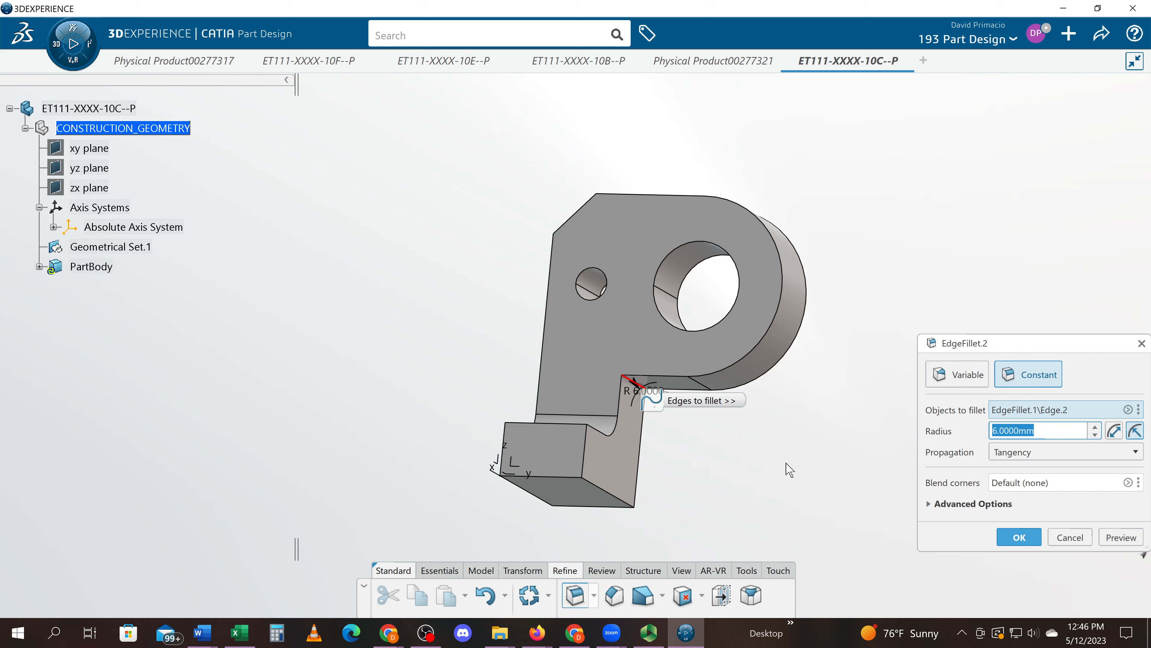
key("Return")
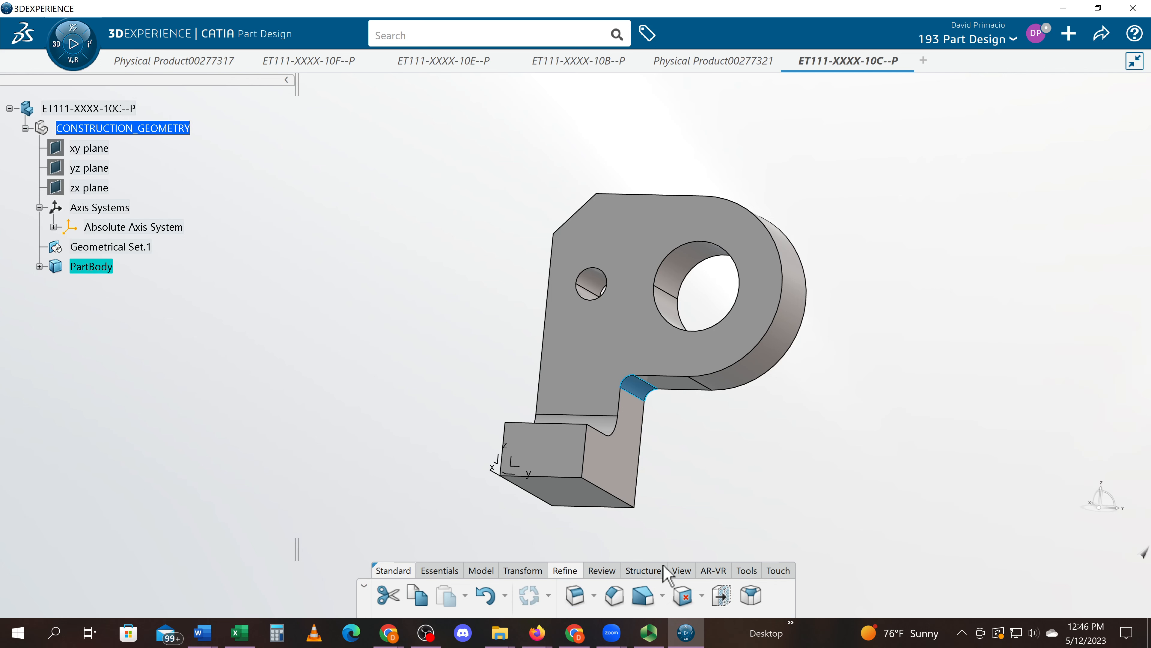
left_click(678, 571)
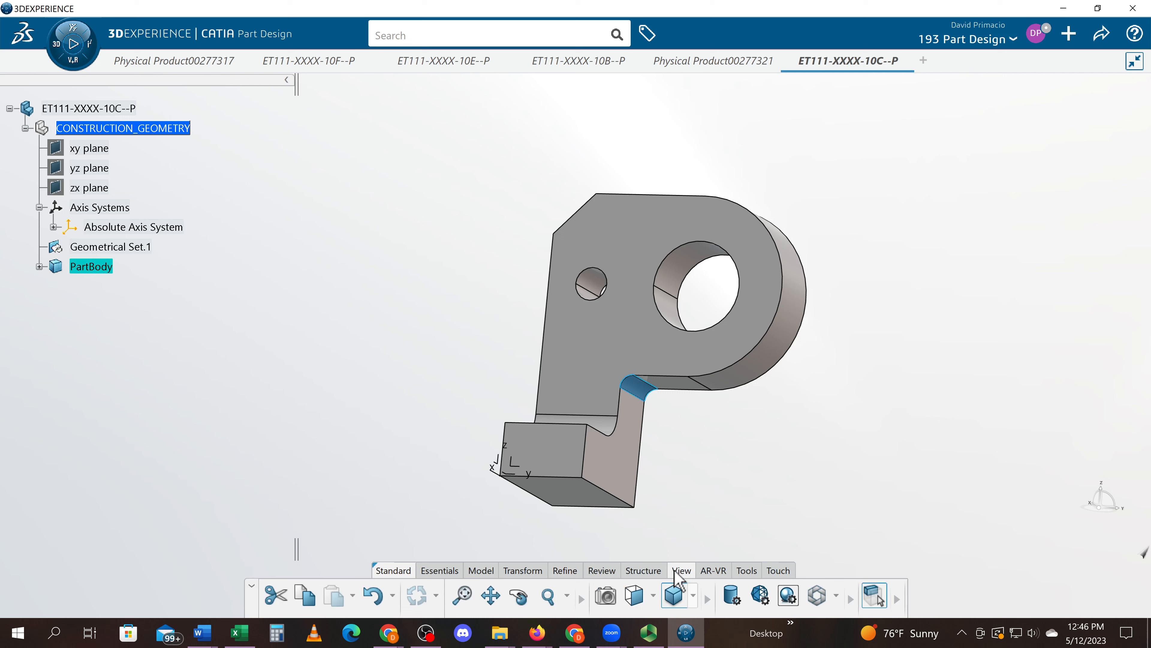
left_click(641, 604)
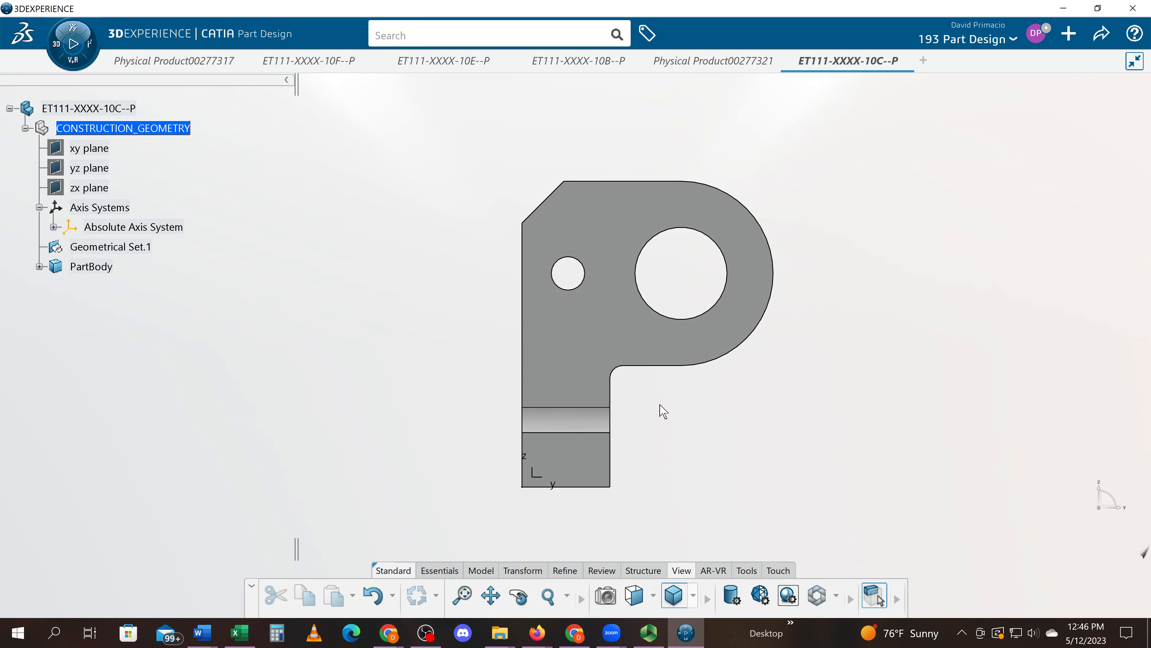
Step: Fillet the tangent chain of front edges running from the base around the rounded head with a 3 mm constant radius
middle_click_drag(667, 441, 578, 482)
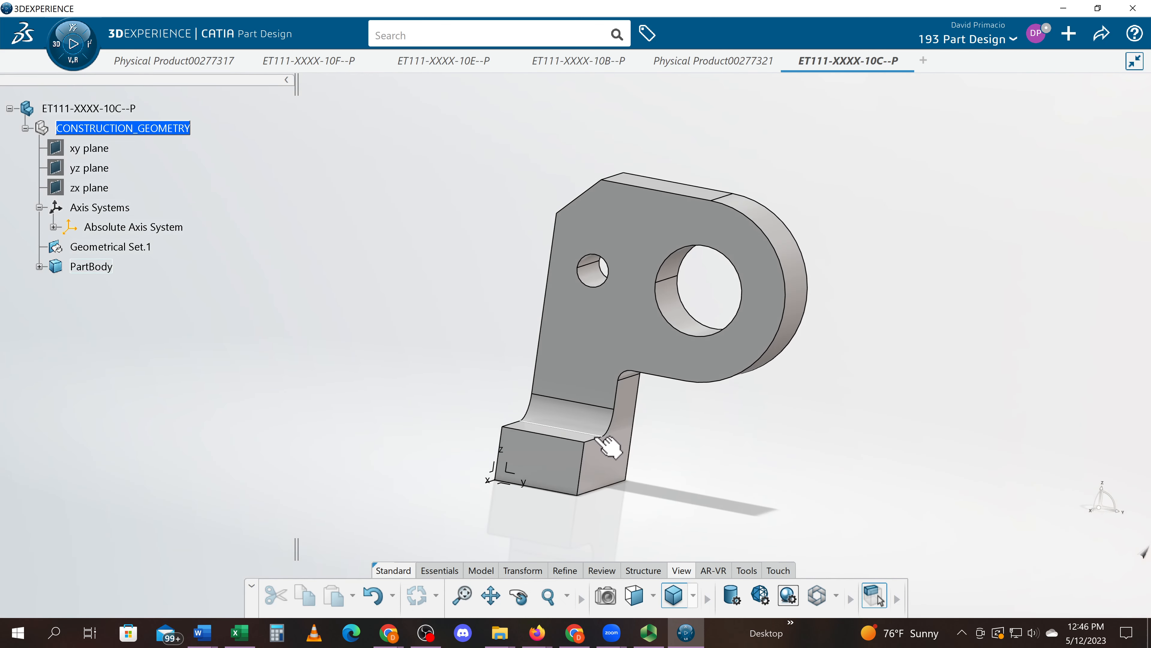
left_click(569, 570)
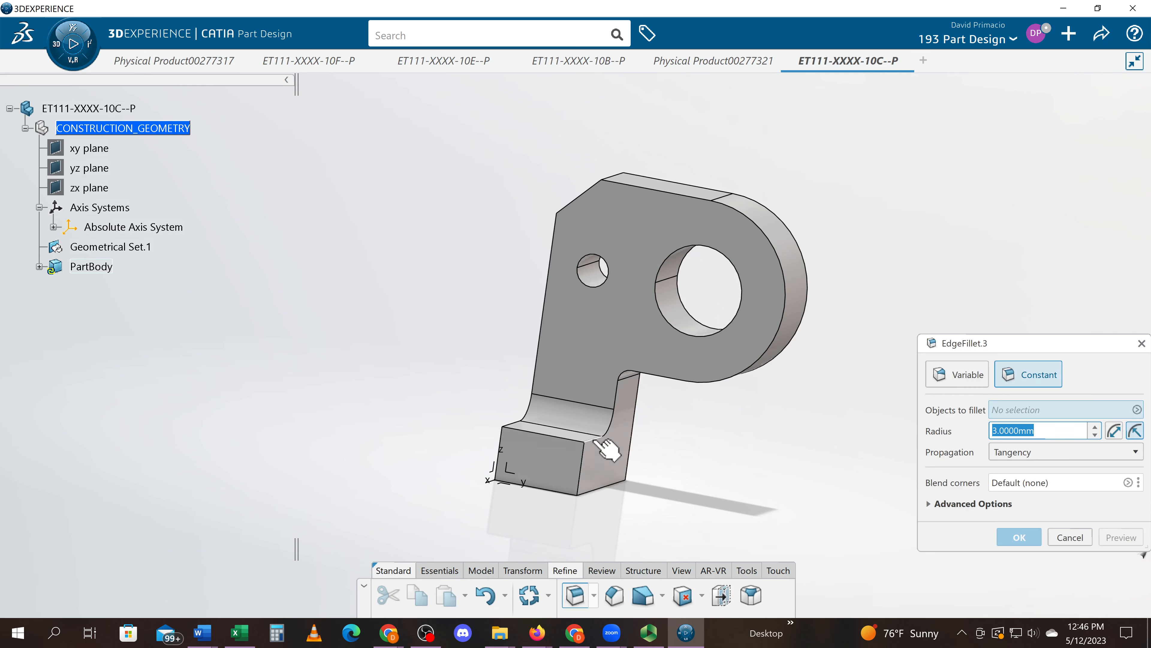
left_click(594, 440)
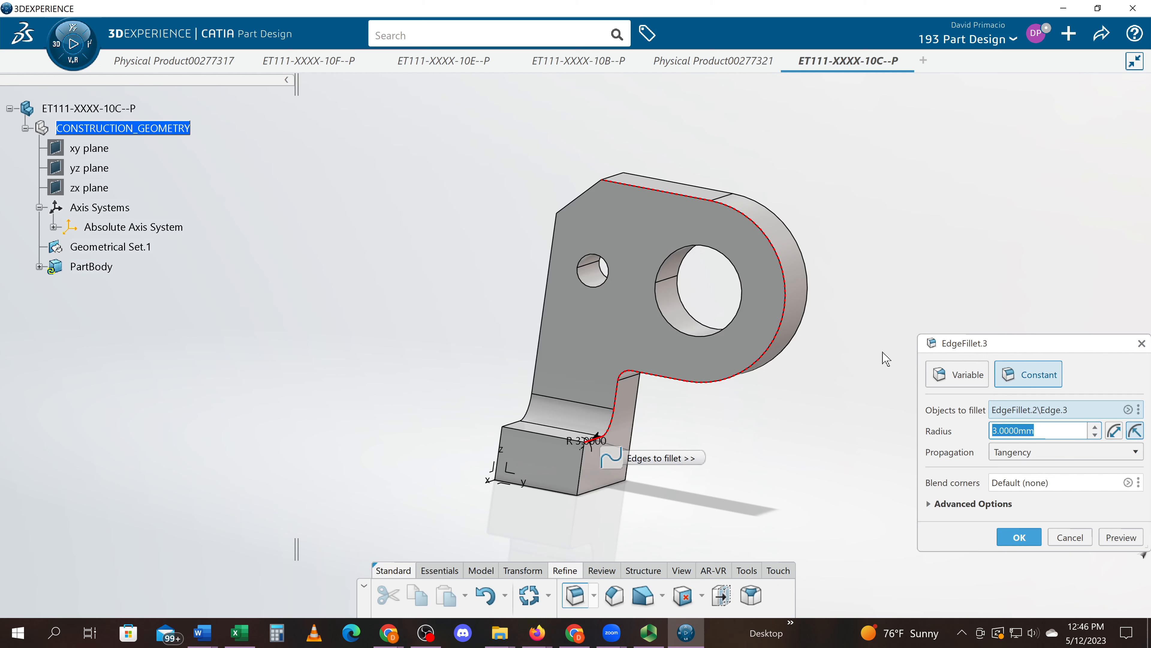
left_click(1018, 538)
left_click(837, 474)
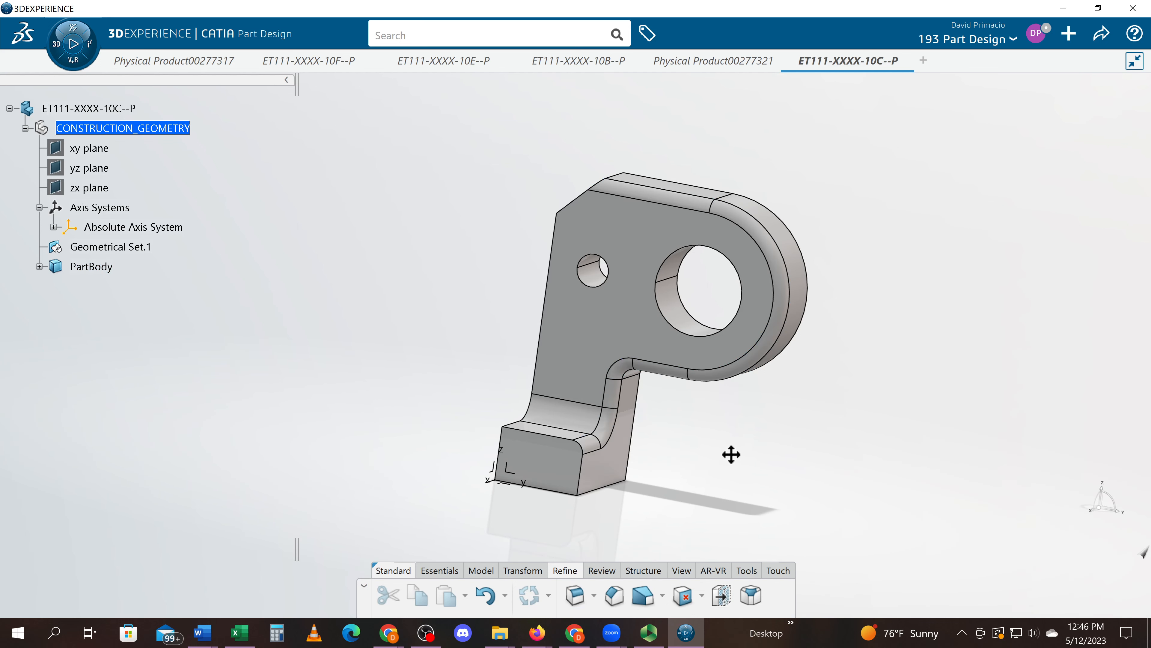
Step: Check the filleted bracket against the drawing PDF, examining its left, front and iso views
middle_click_drag(731, 454, 822, 436)
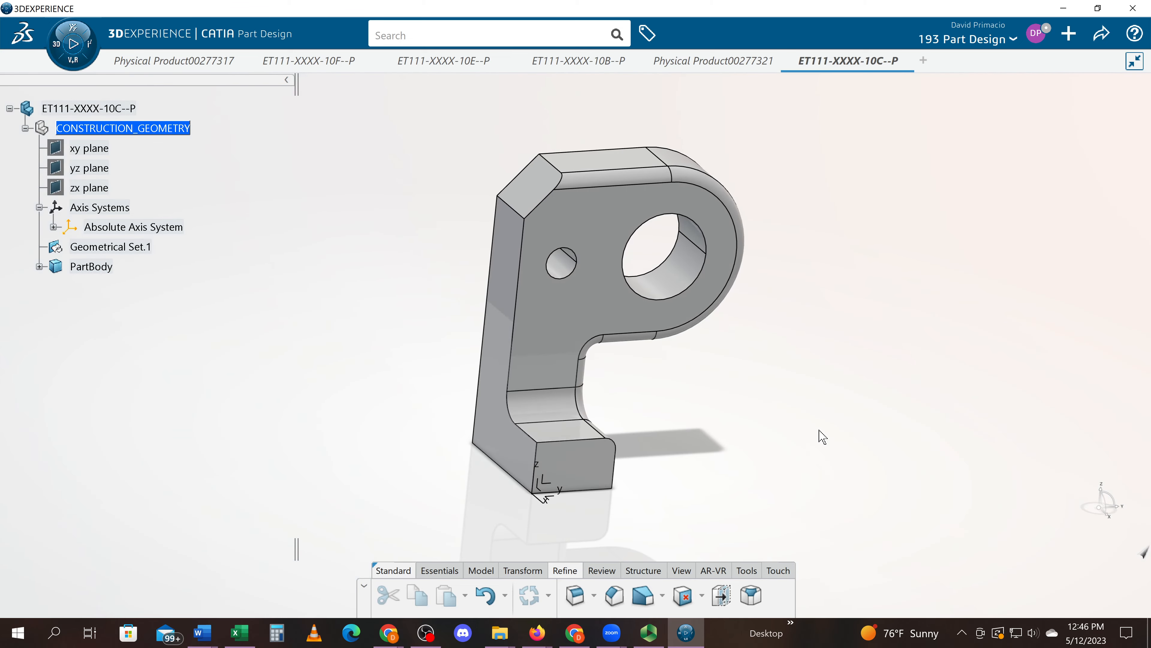
key("alt+Tab")
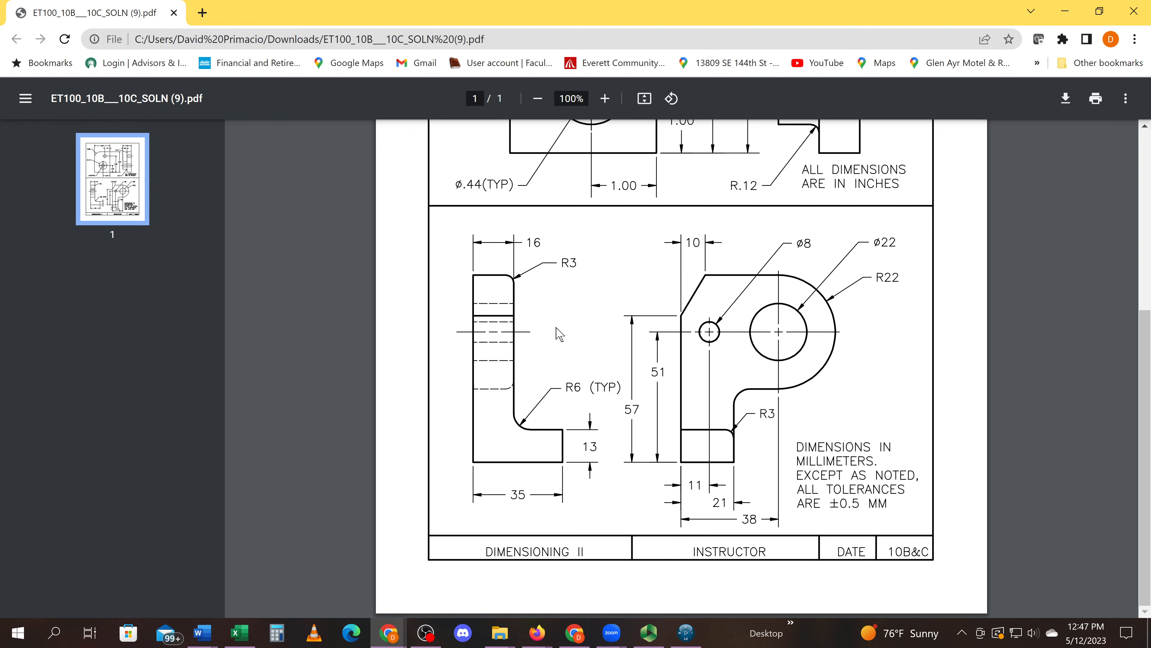
key("alt+Tab")
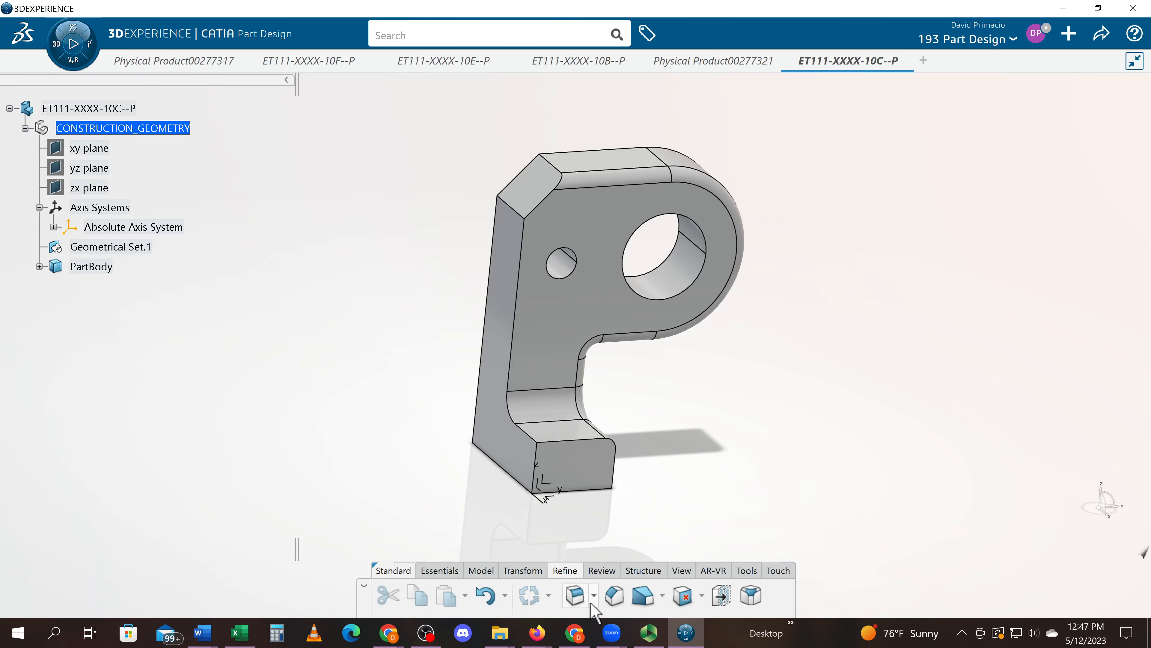
left_click(681, 570)
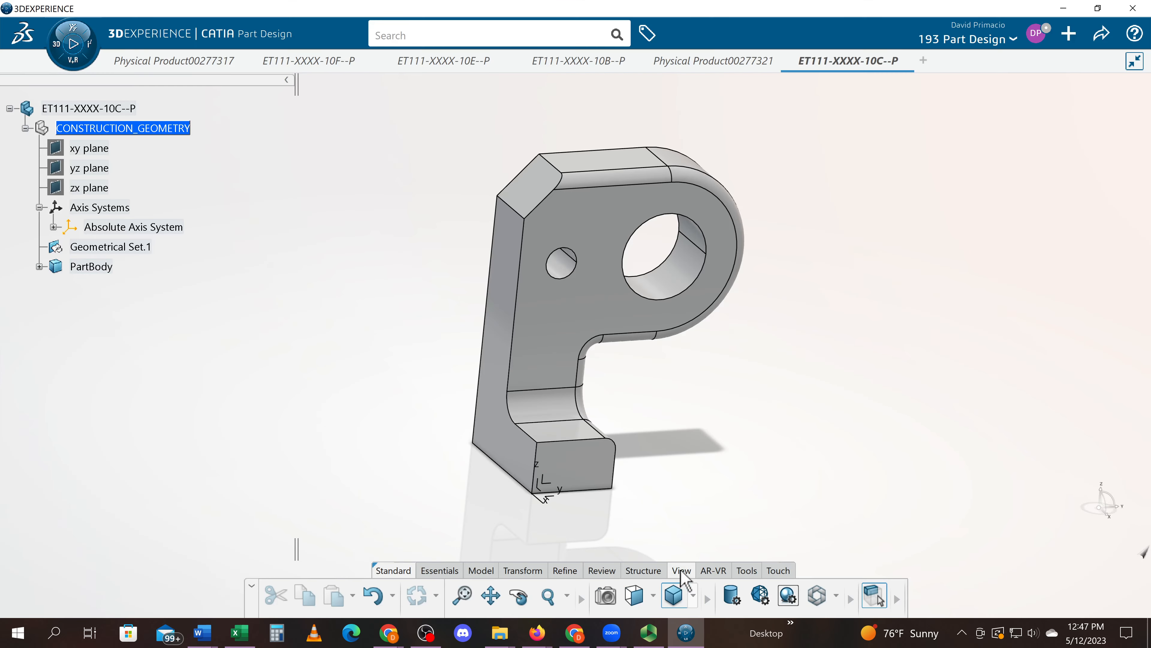
left_click(653, 595)
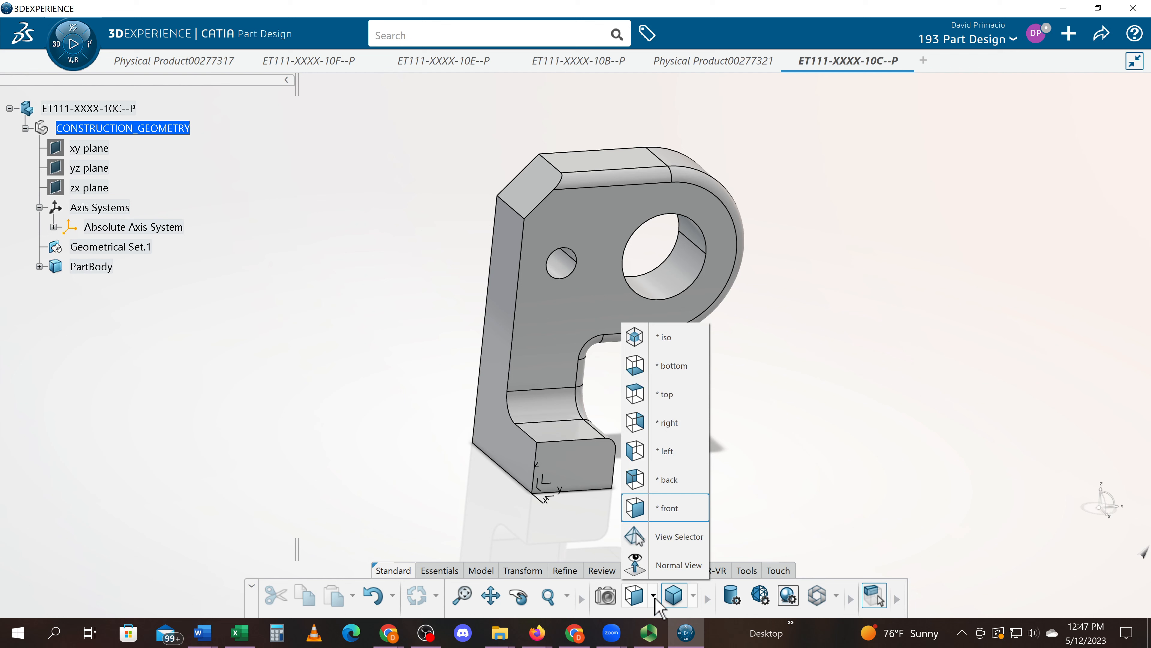
left_click(675, 459)
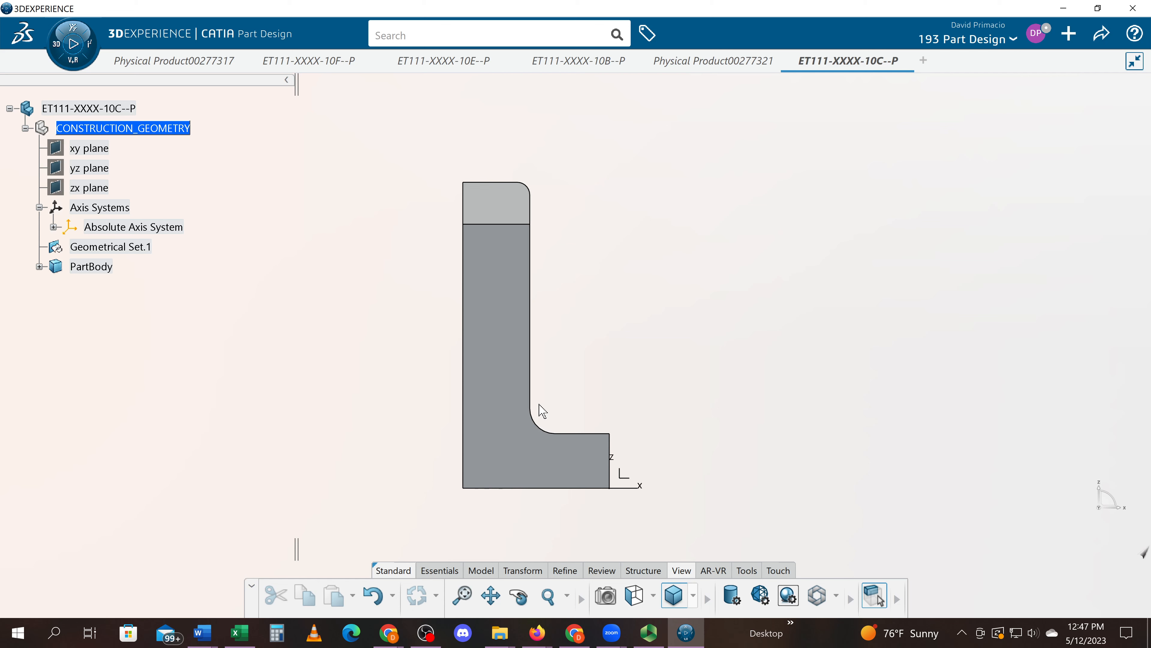
left_click(653, 595)
left_click(665, 503)
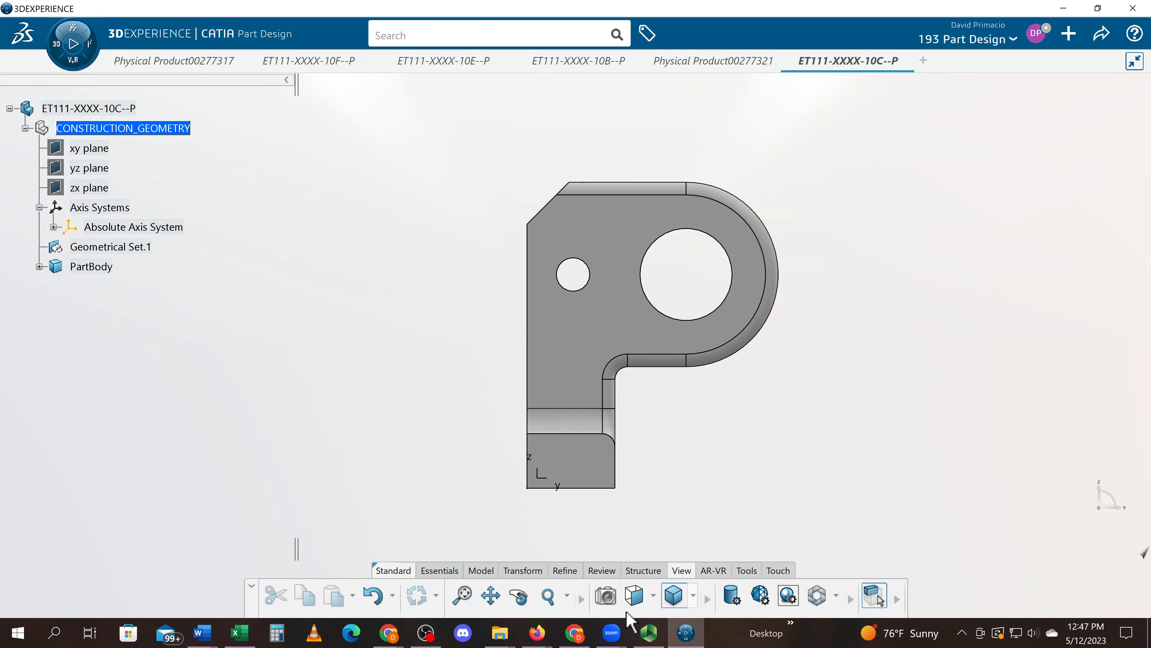
left_click(654, 596)
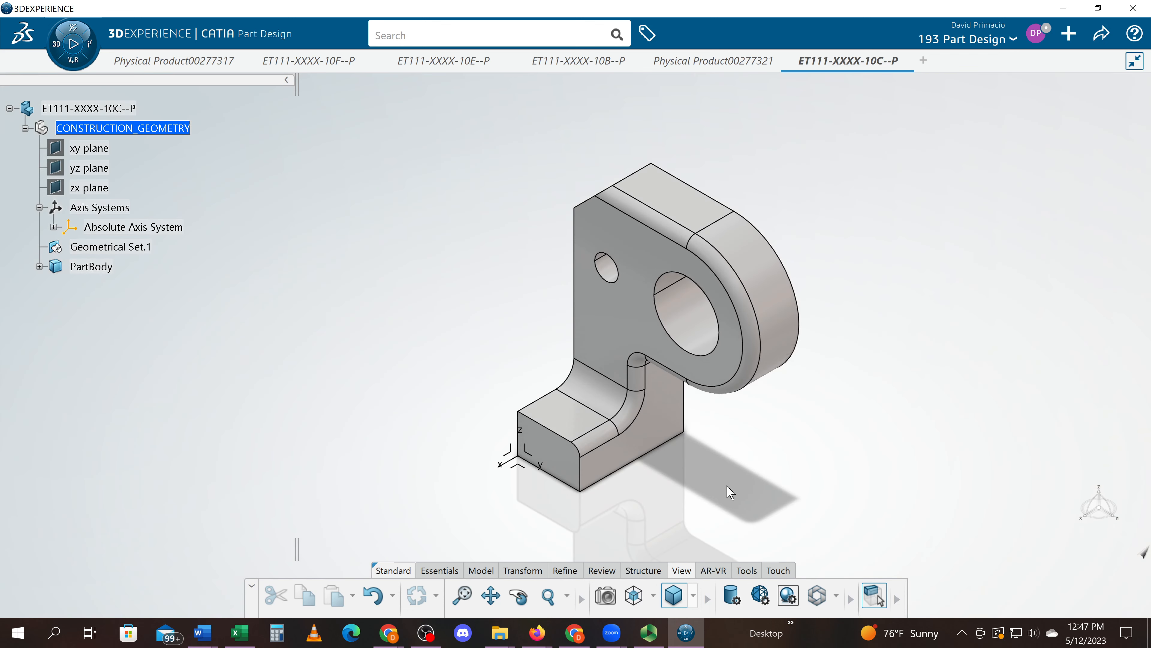
middle_click_drag(730, 492, 709, 506)
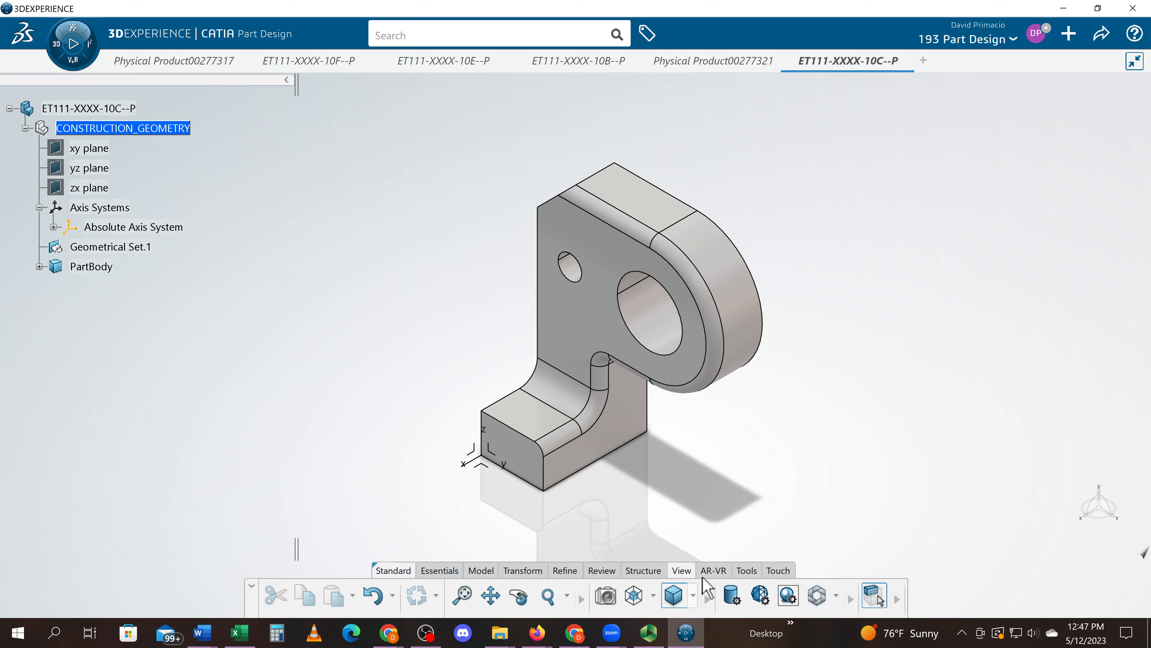
Step: Measure the minimum distance between the base's bottom face and the head's flat top face, and place the measurement label beside the part
left_click(747, 570)
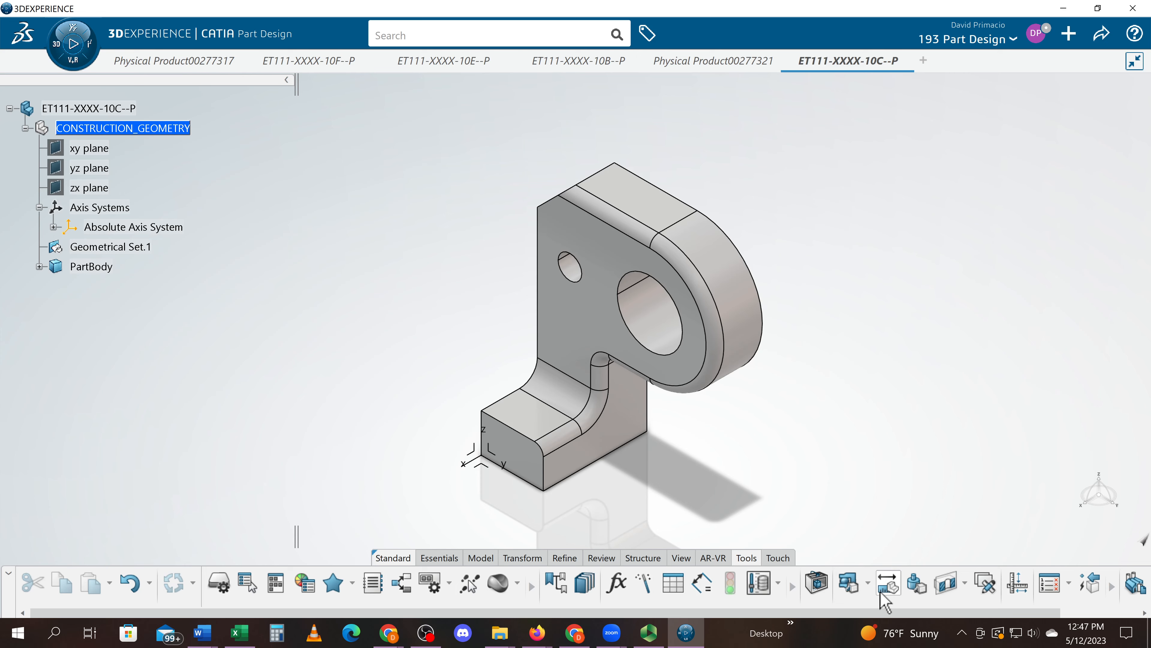
left_click(885, 588)
middle_click_drag(533, 527, 596, 334)
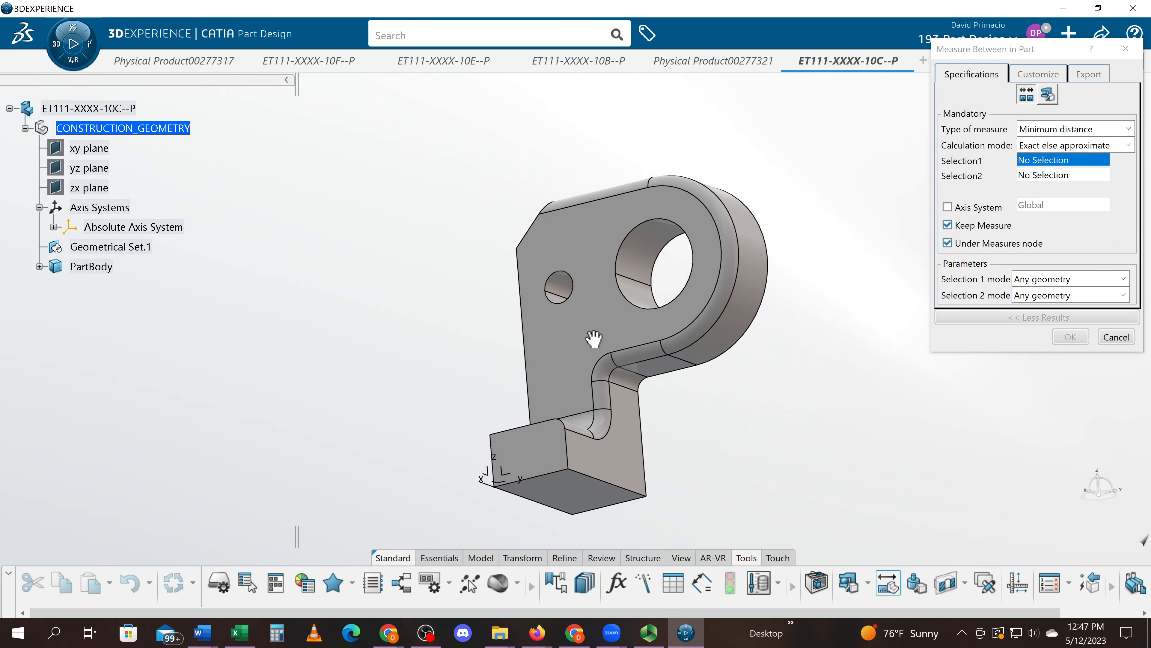
left_click(580, 496)
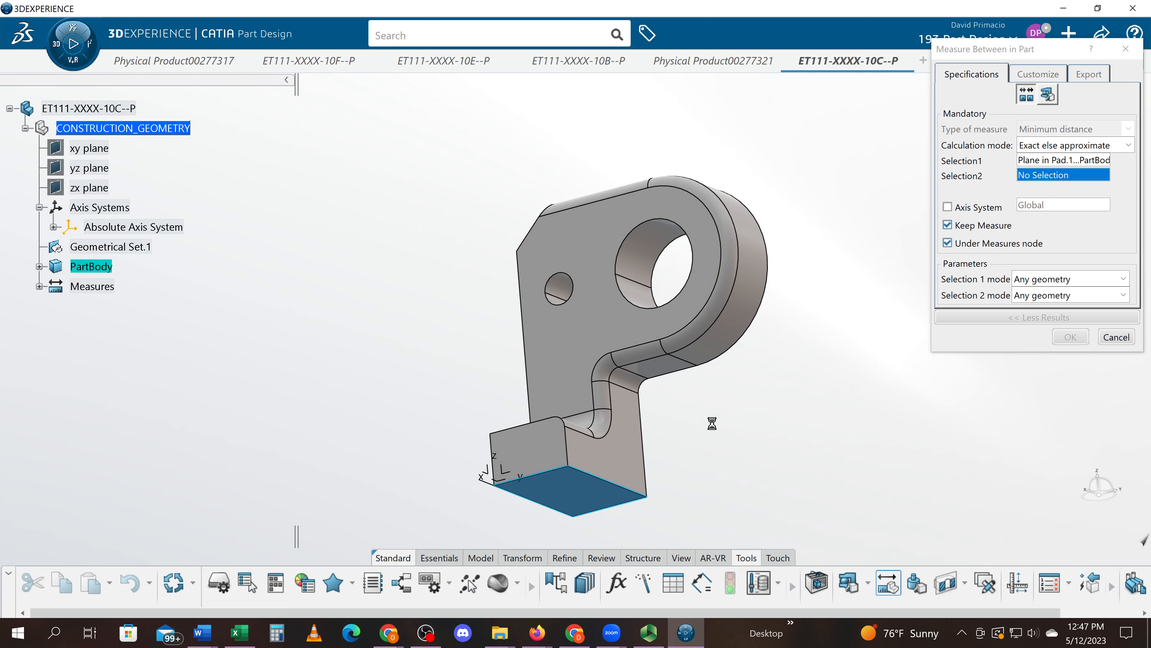
middle_click_drag(700, 427, 643, 624)
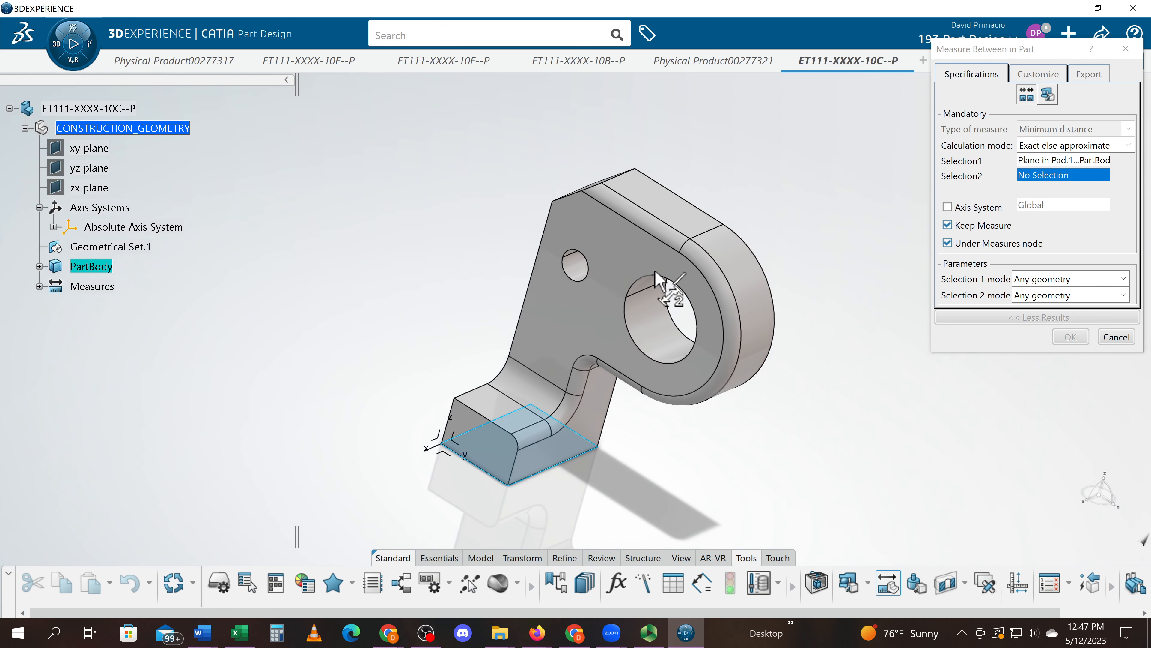
left_click(656, 205)
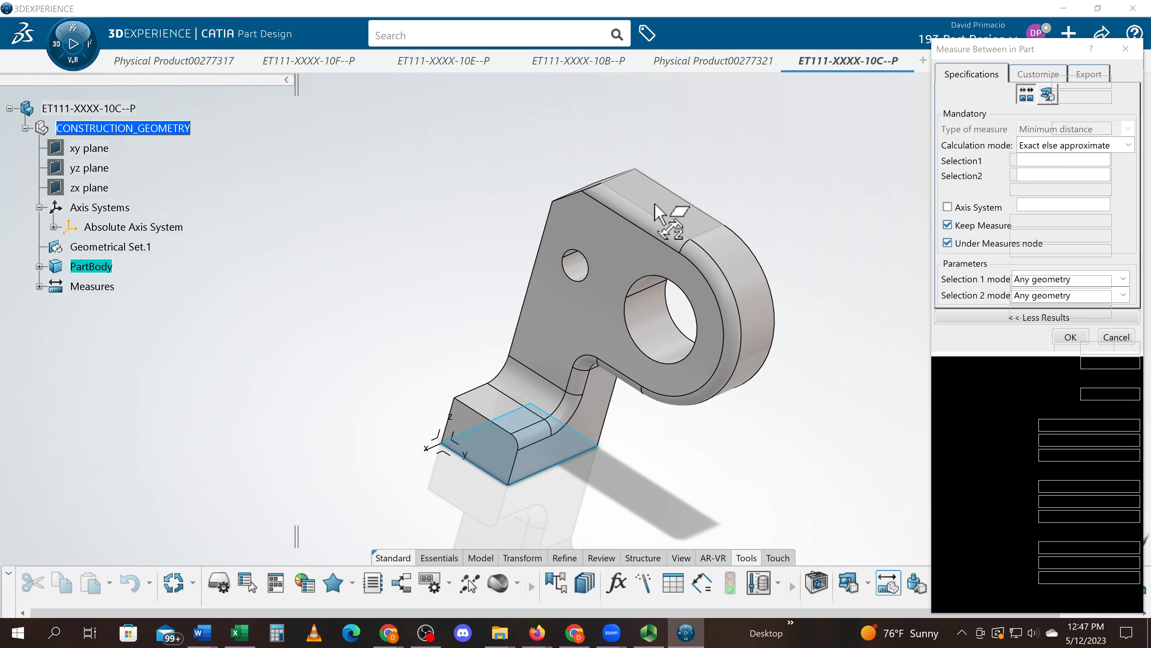
left_click_drag(526, 269, 399, 204)
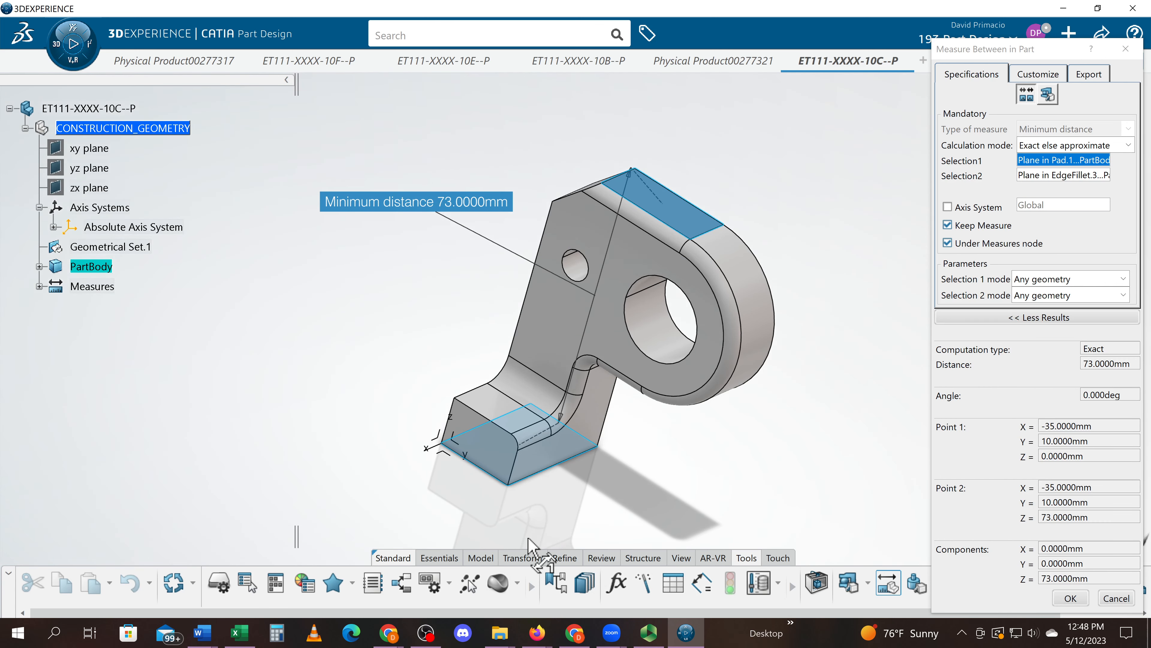